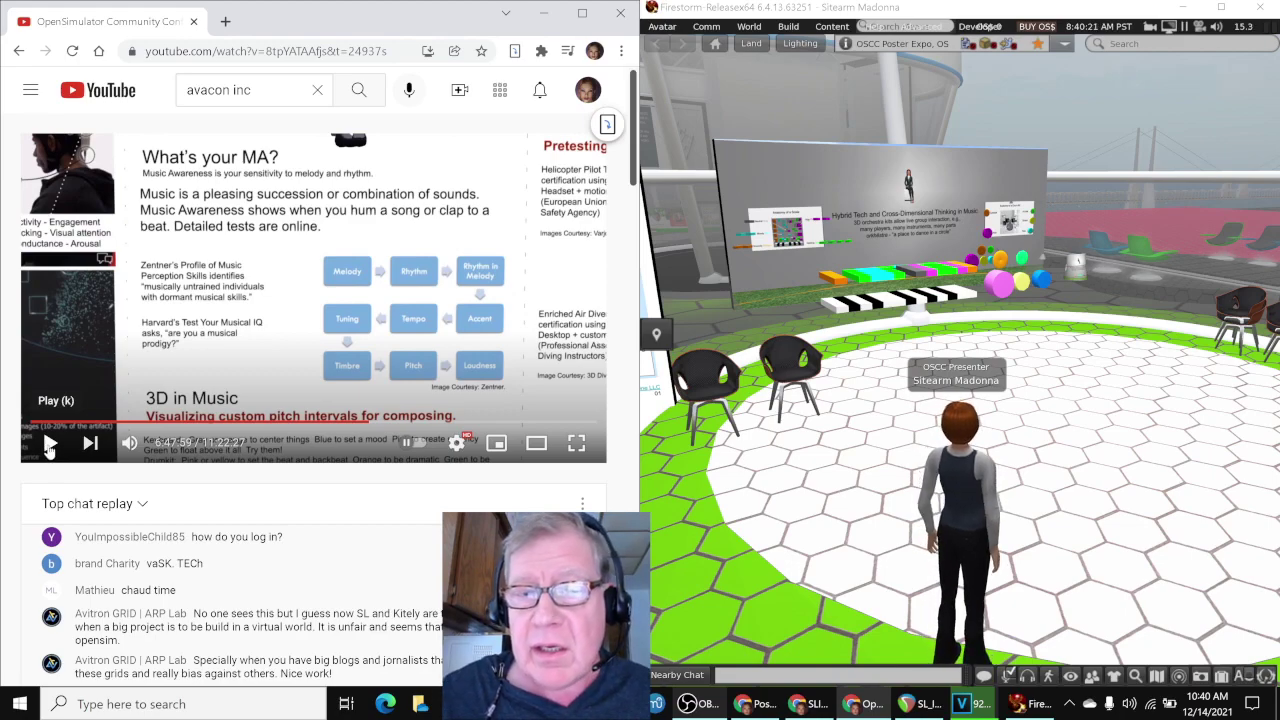
- Play the OpenSimulator stream replay and pause it at 6:48:20 on the '3D in Music' slide
click(48, 446)
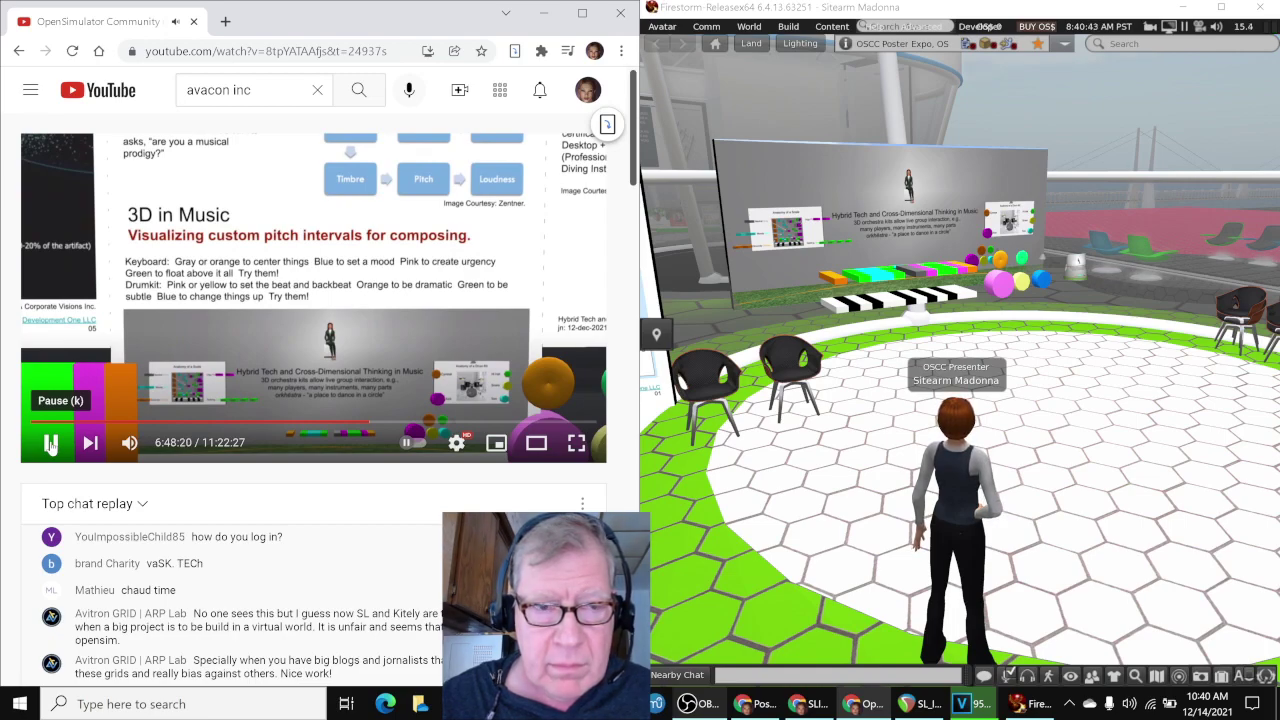
click(50, 443)
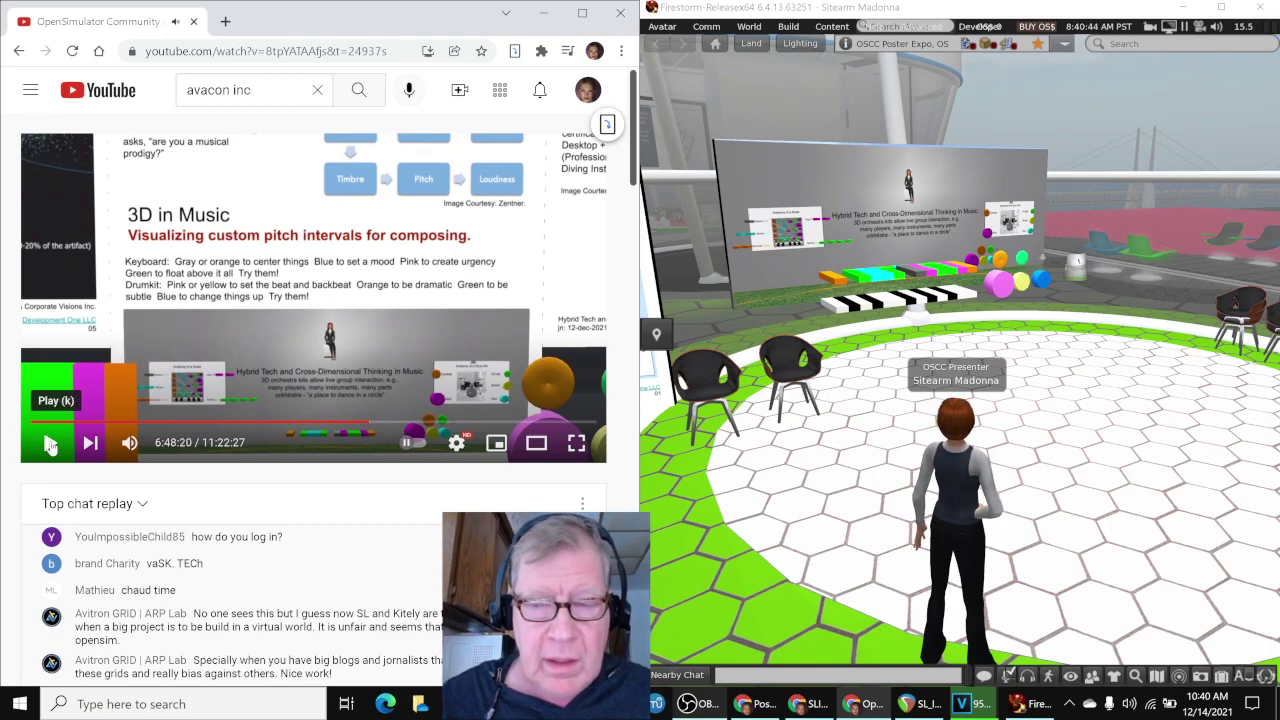
- Walk the avatar to the music booth's 'Hybrid Tech' poster and play a white piano key
click(768, 568)
key(Left)
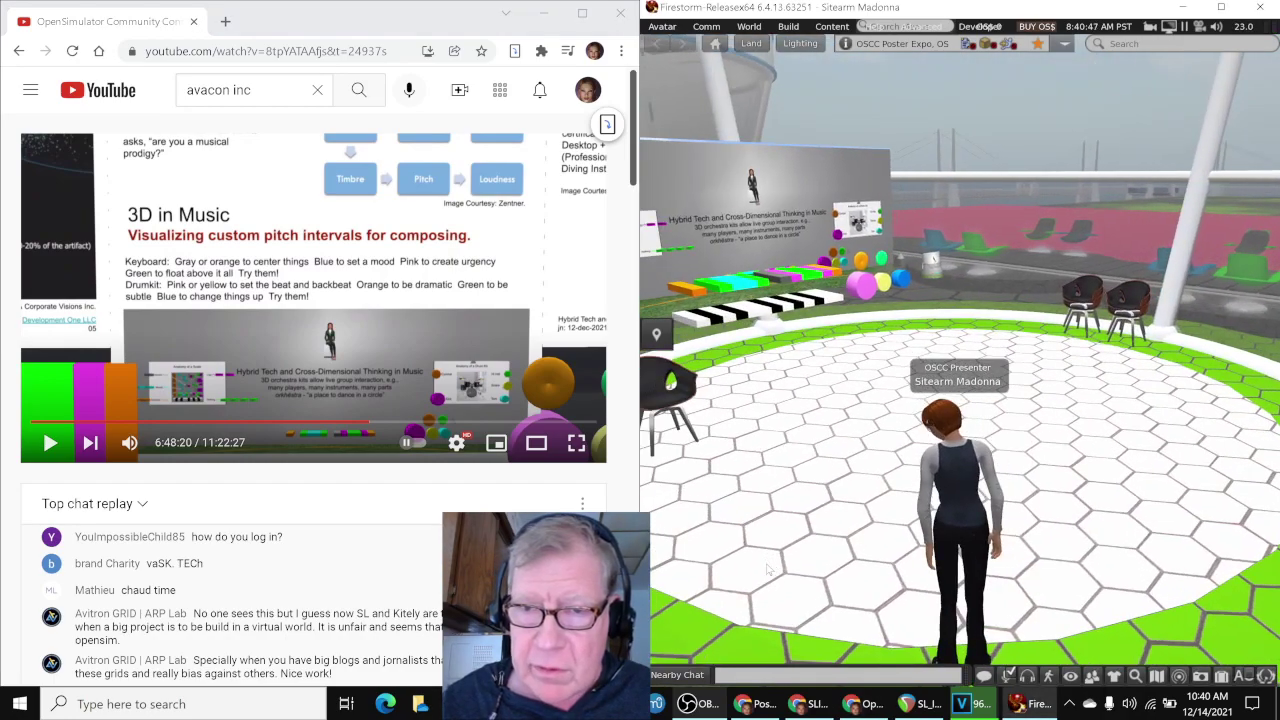
key(Up)
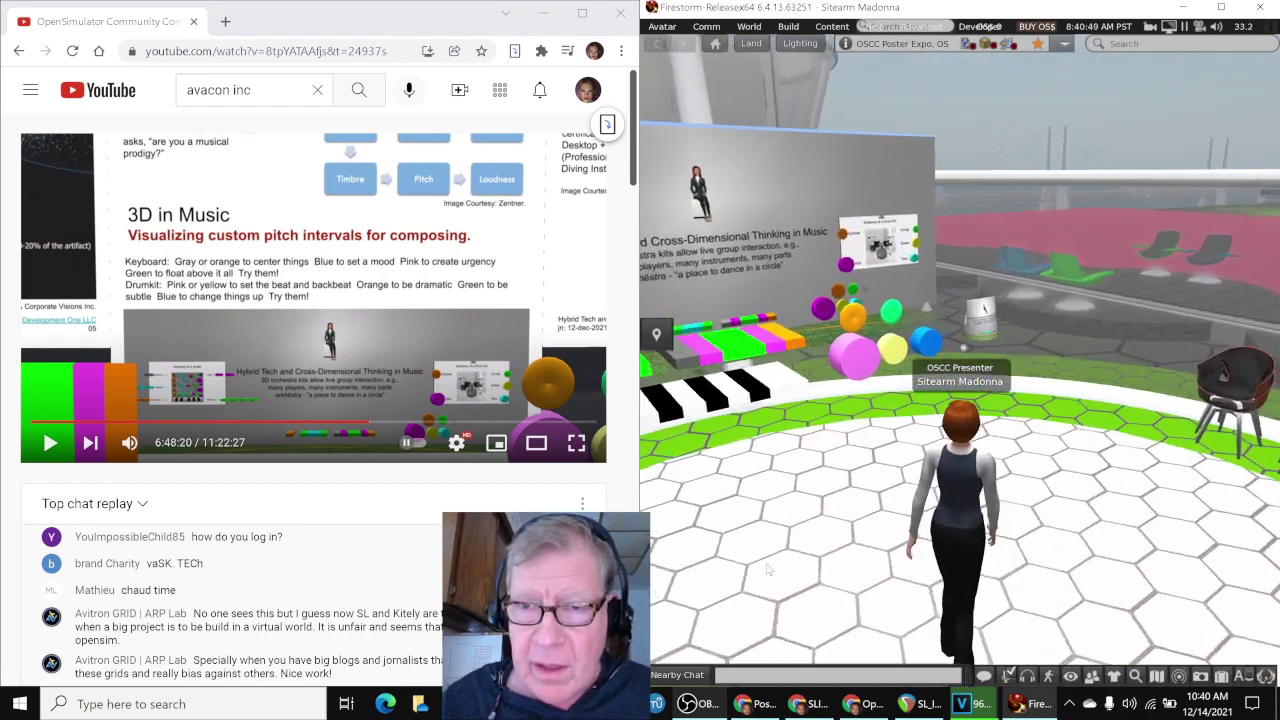
key(Right)
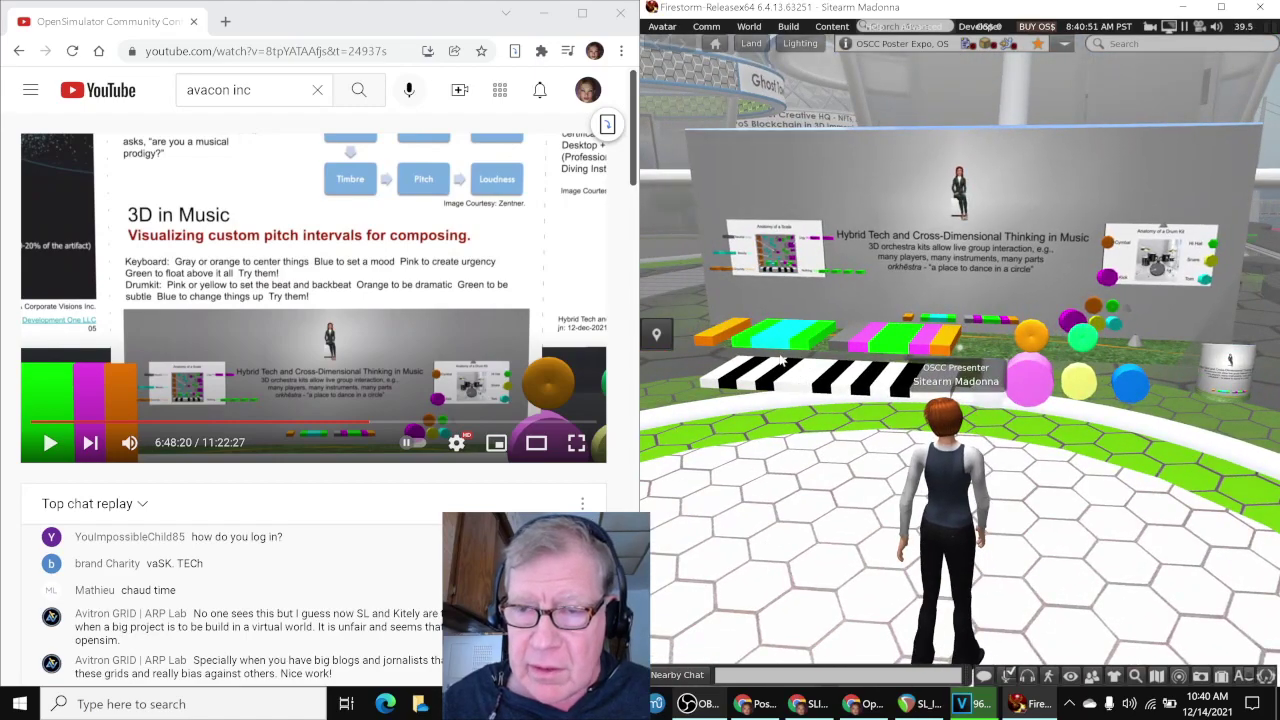
click(779, 372)
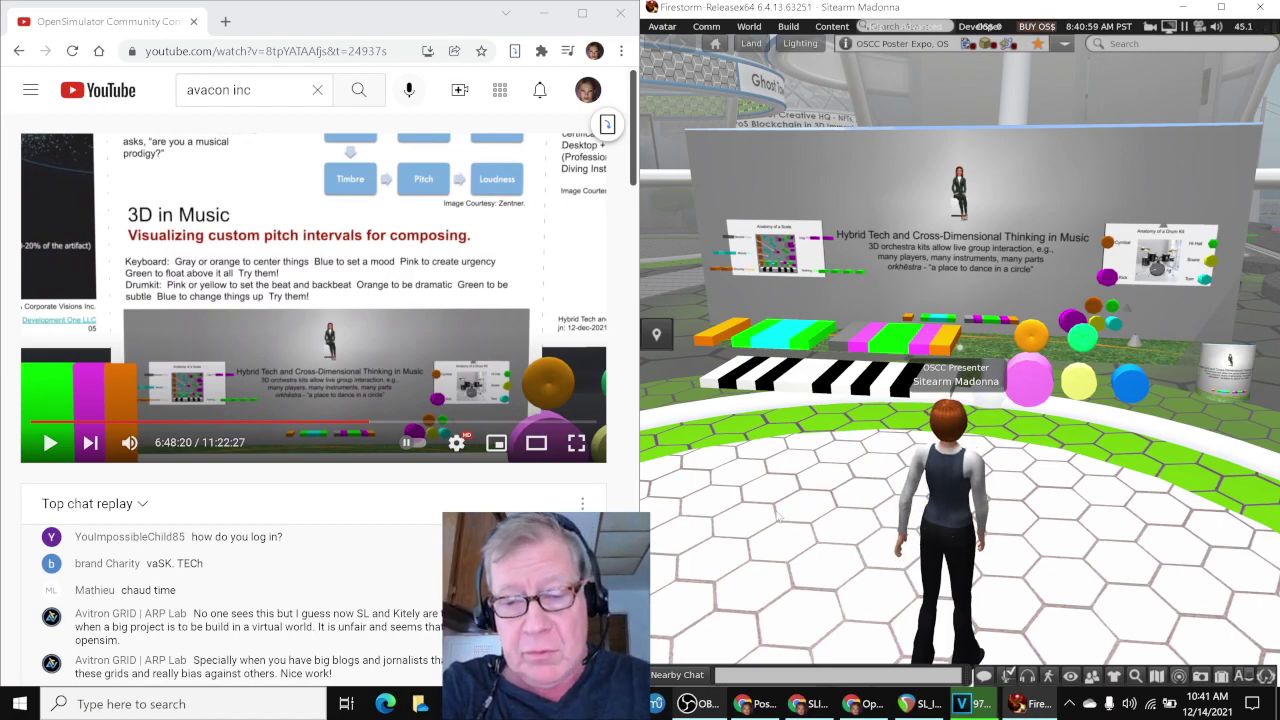
click(688, 704)
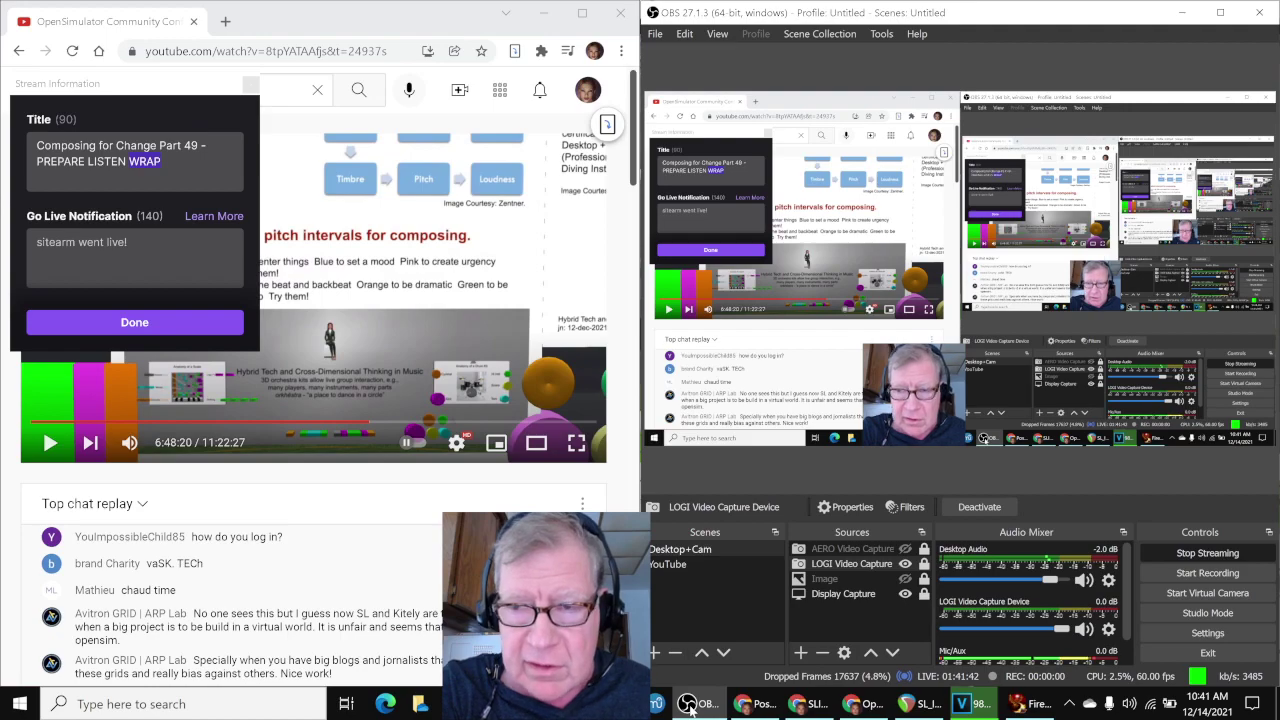
click(688, 704)
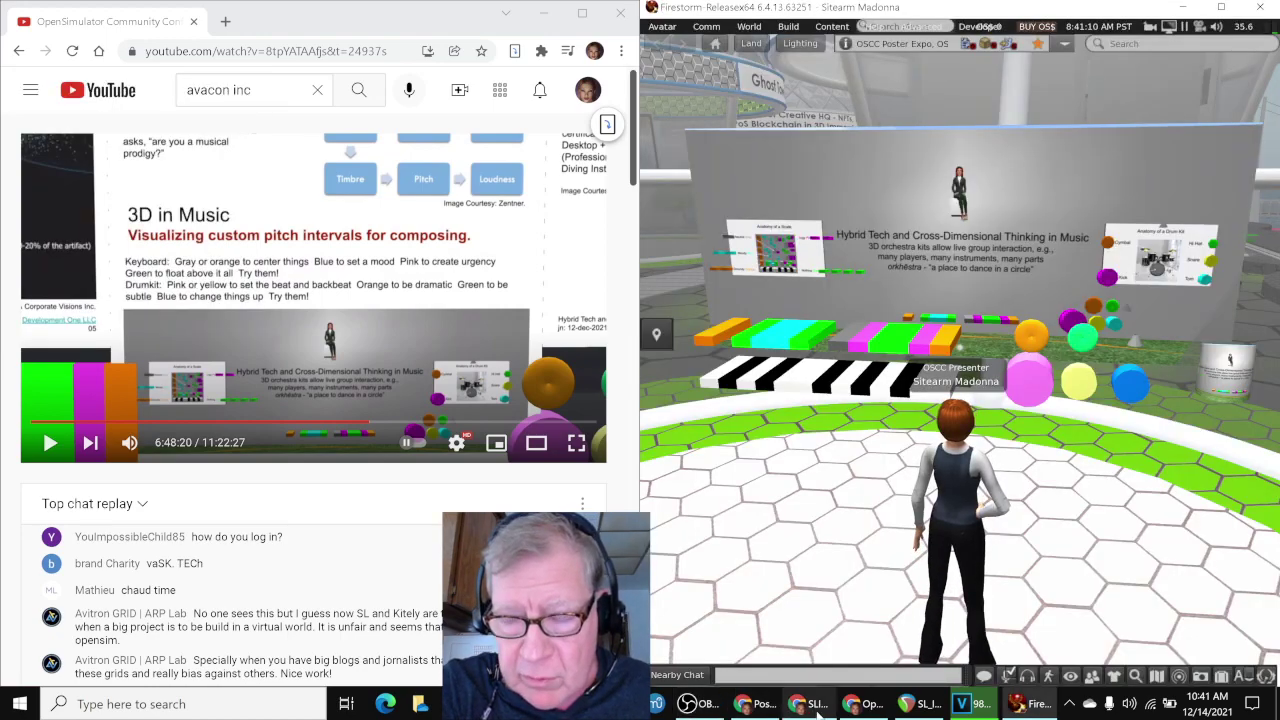
mouse_move(819, 712)
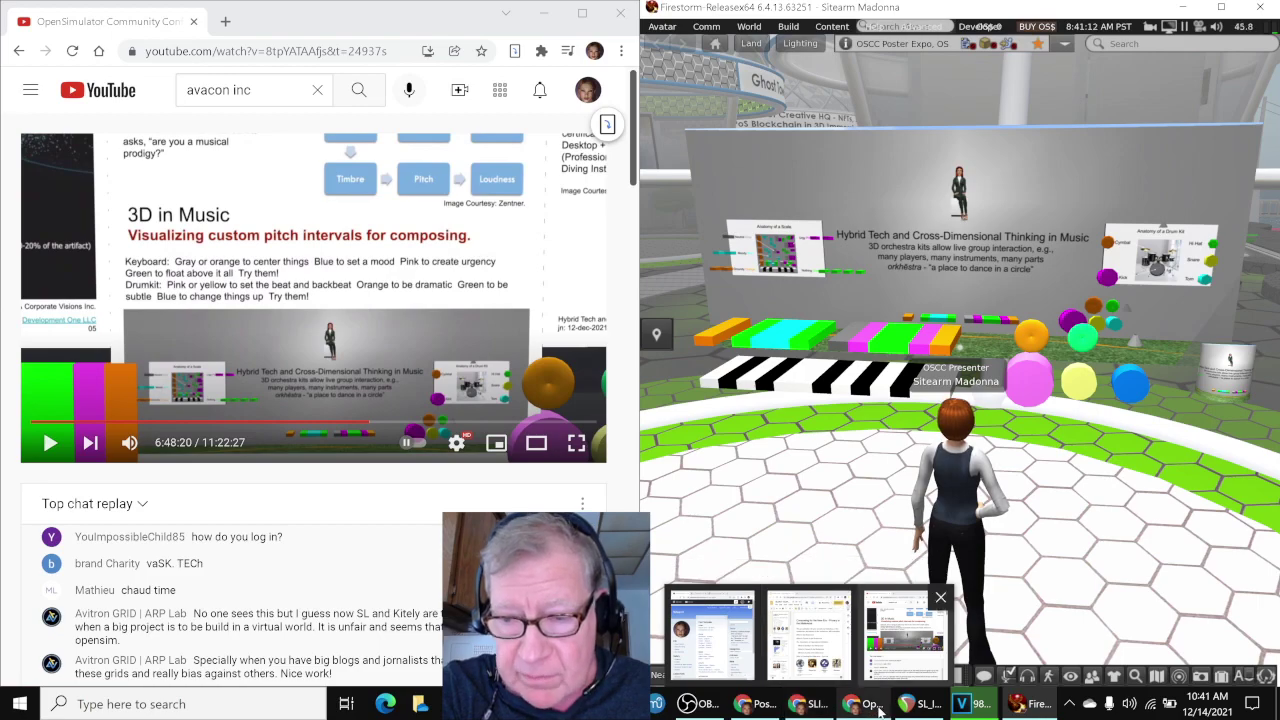
- Cycle through the Post Template, ELSA slides and YouTube windows, ending on the Stream Log spreadsheet
click(770, 710)
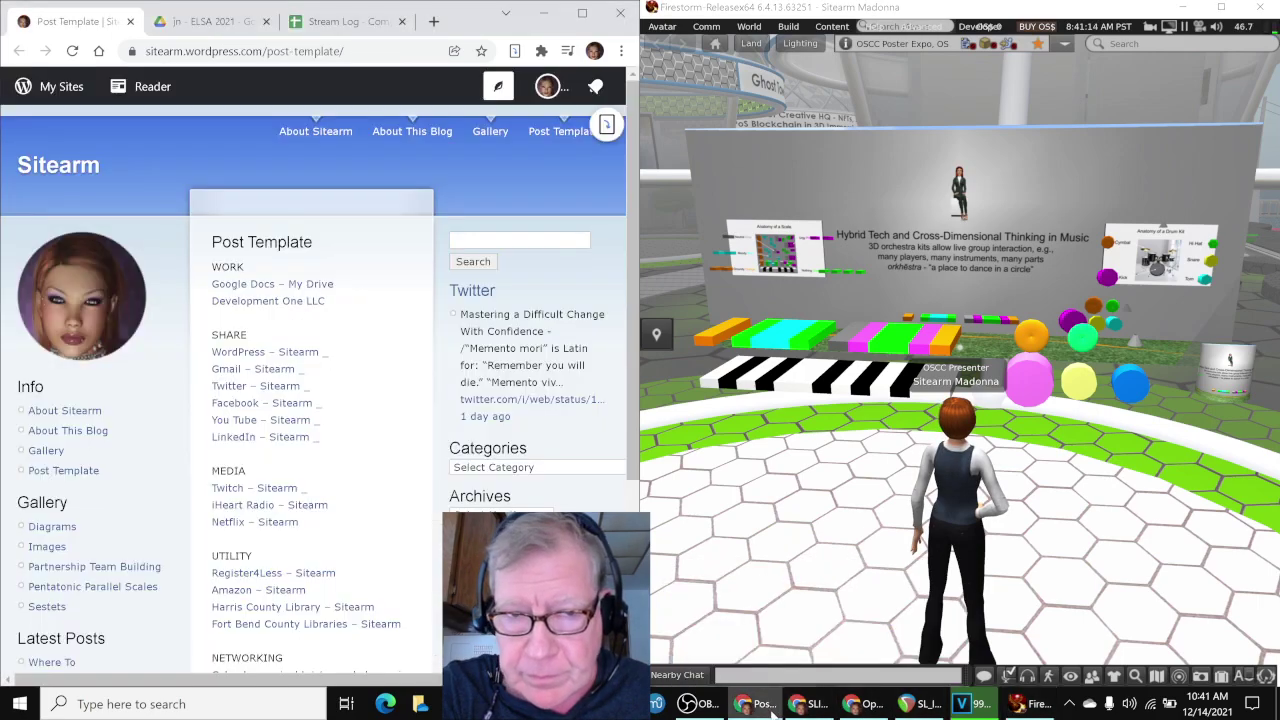
click(808, 708)
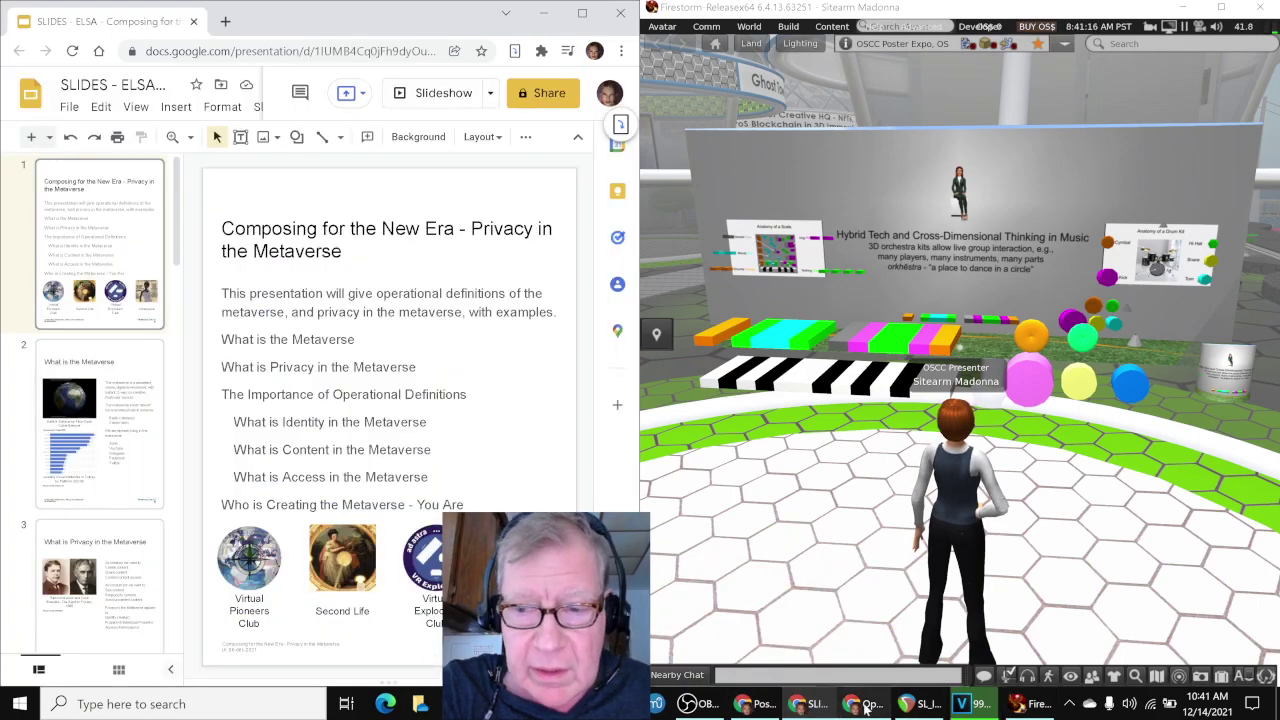
click(866, 708)
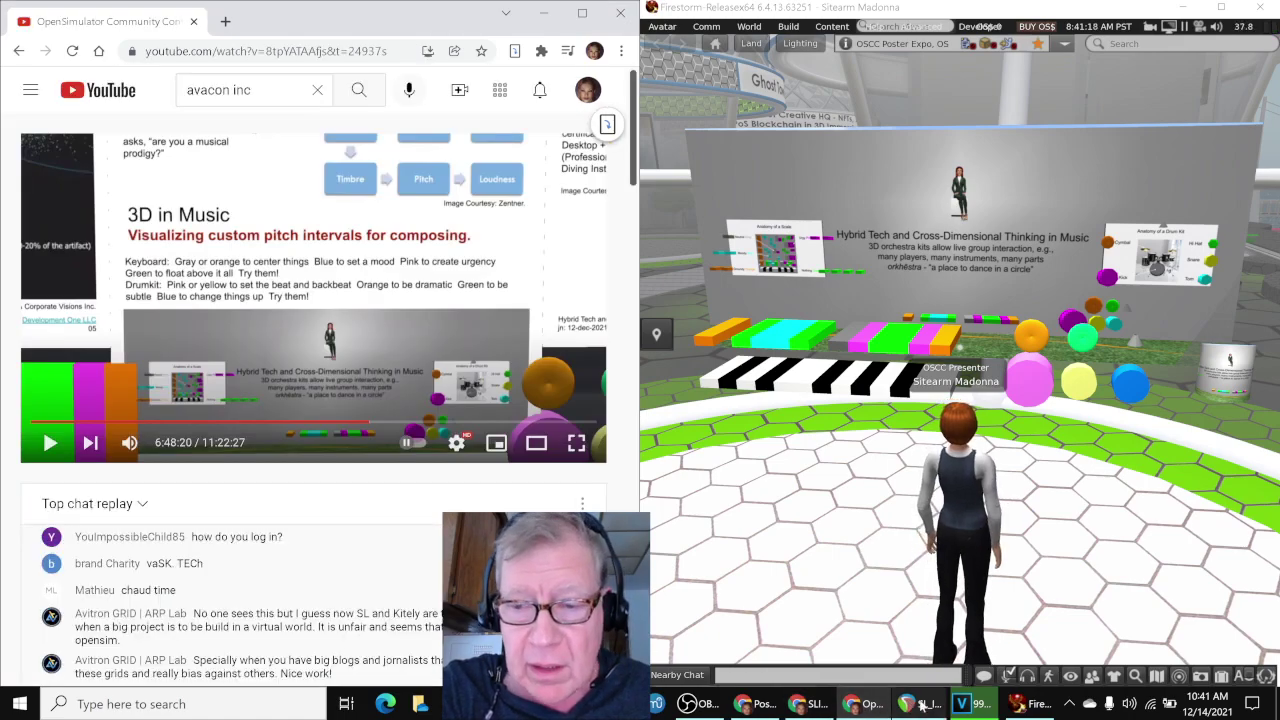
click(752, 706)
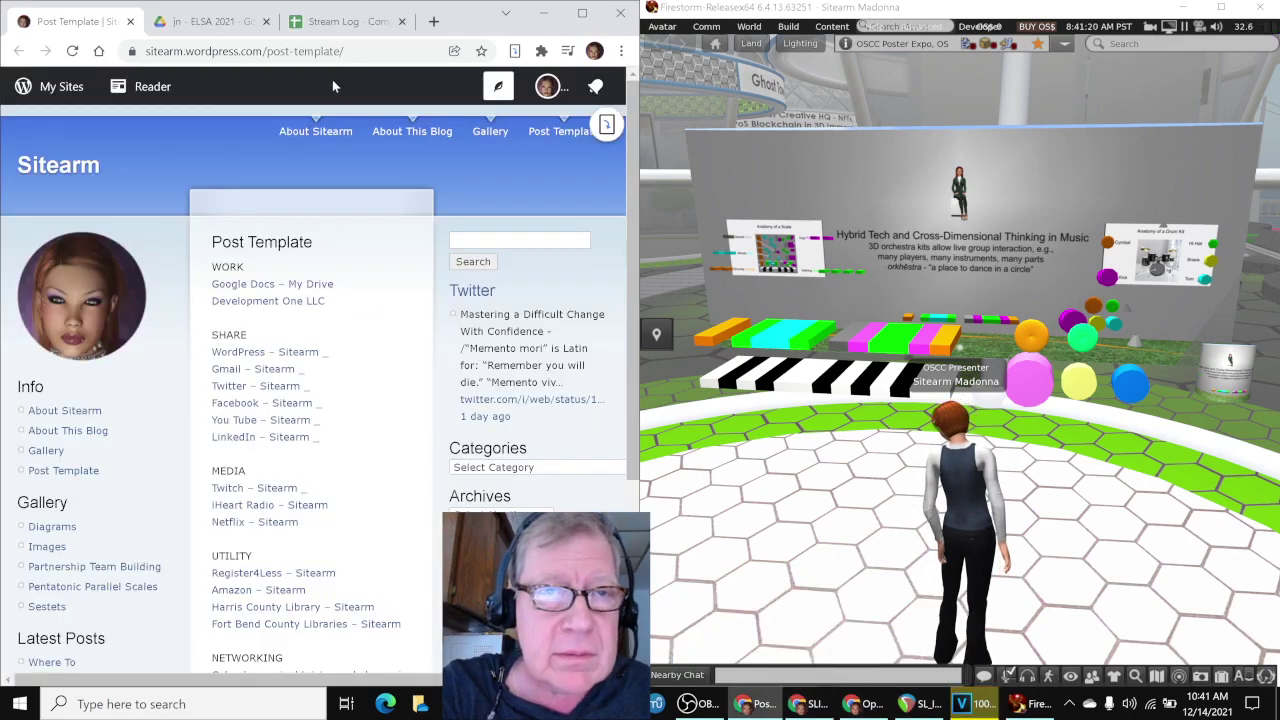
click(330, 22)
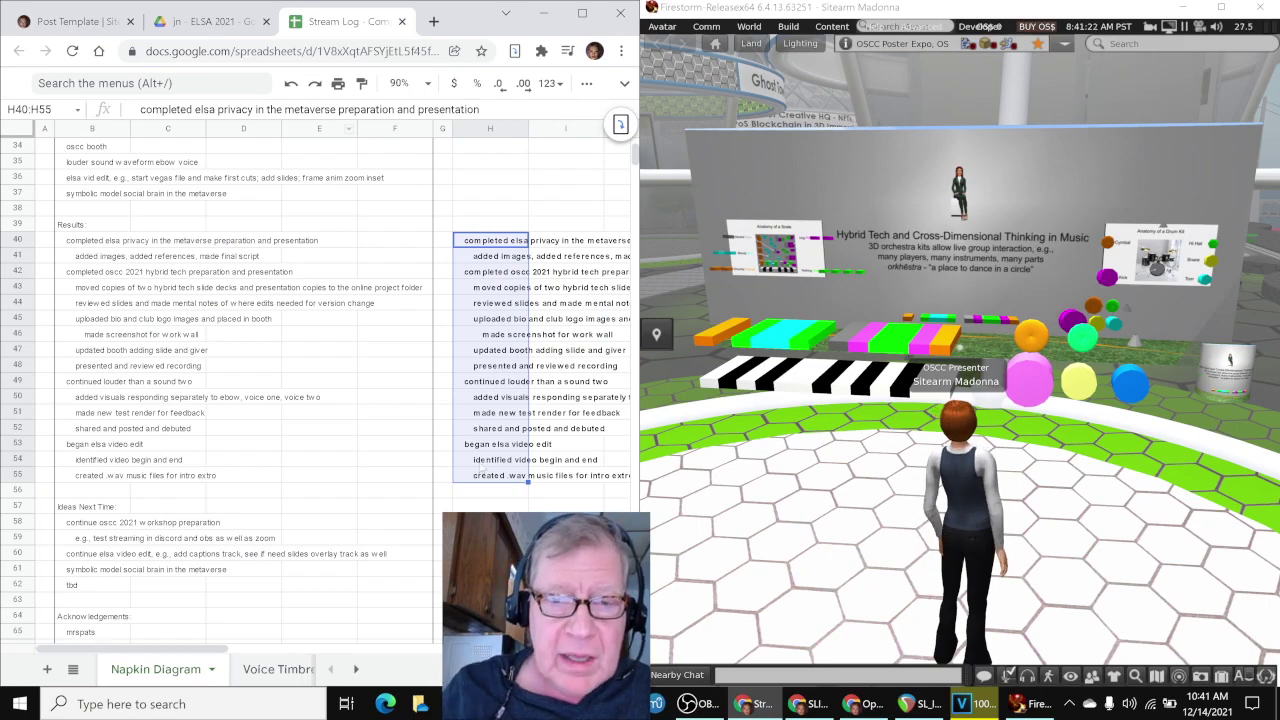
- Scroll the Stream Log up and read row 29's note on composing and the metaverse
click(475, 478)
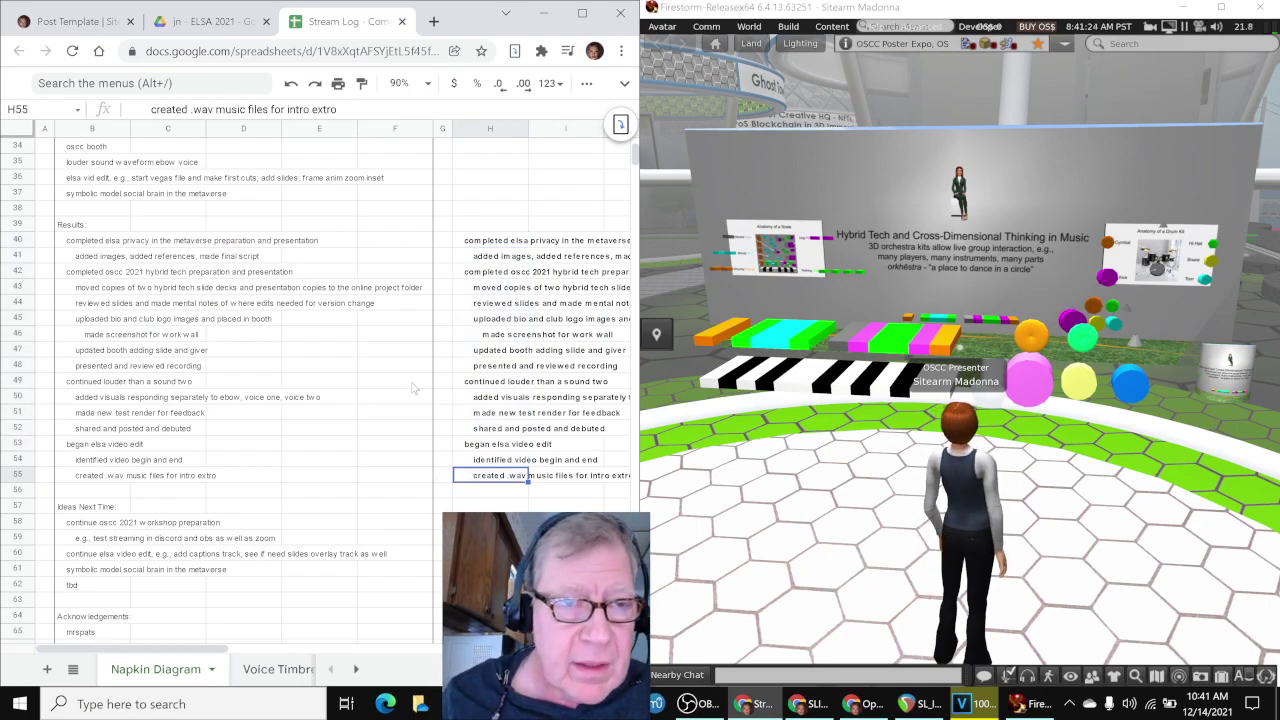
scroll(414, 387, up, 5)
click(508, 290)
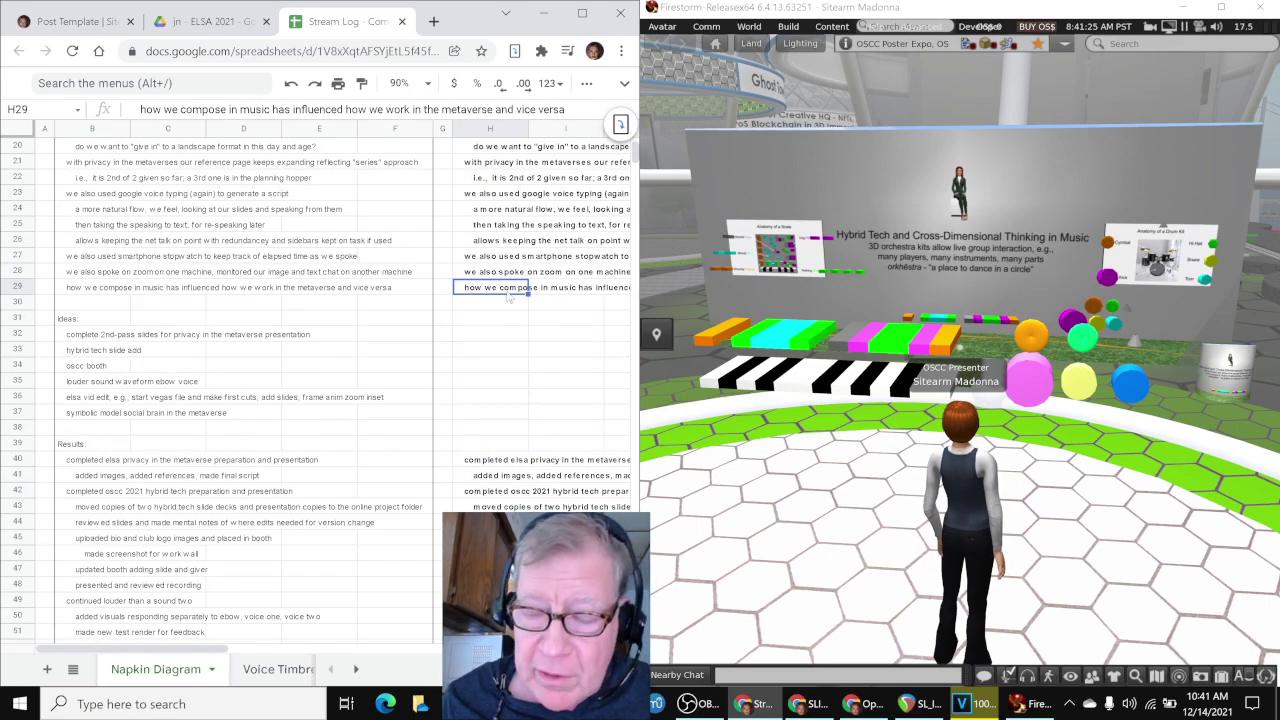
key(Right)
key(Right)
key(Right)
key(Right)
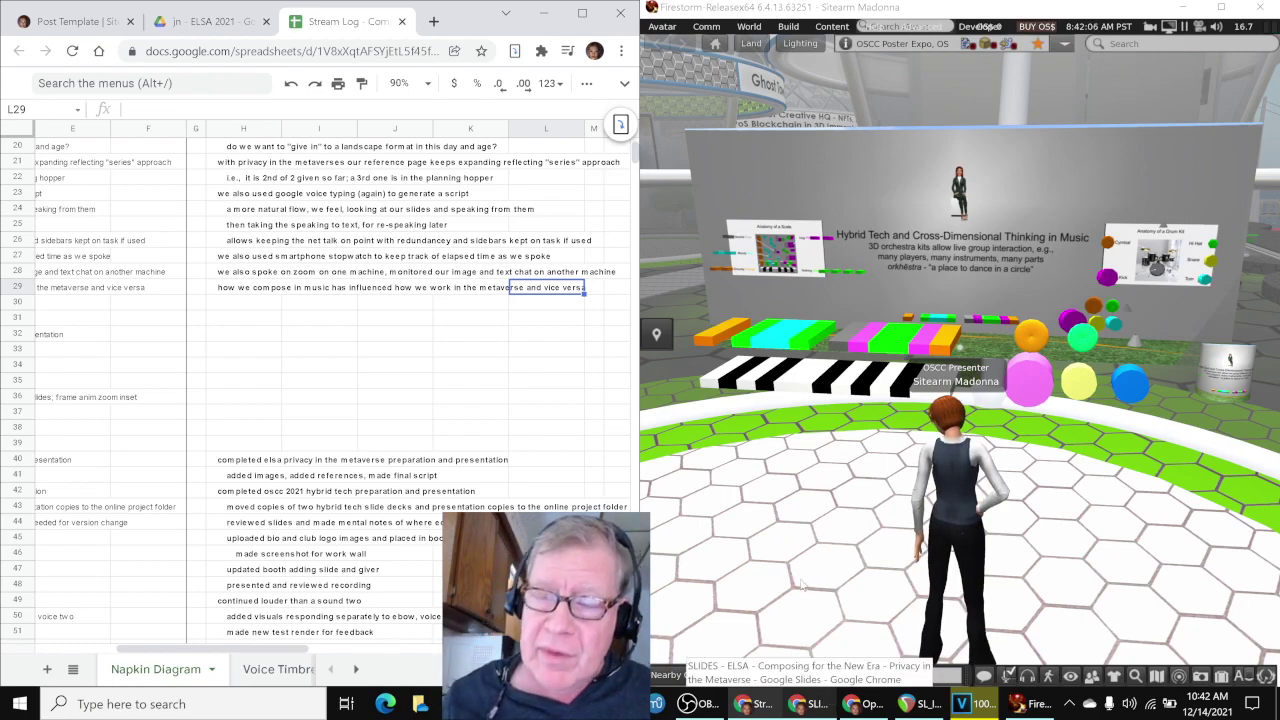
- Show the ELSA title slide 'Composing for the New Era - Privacy in the Metaverse' and select its body text
click(765, 706)
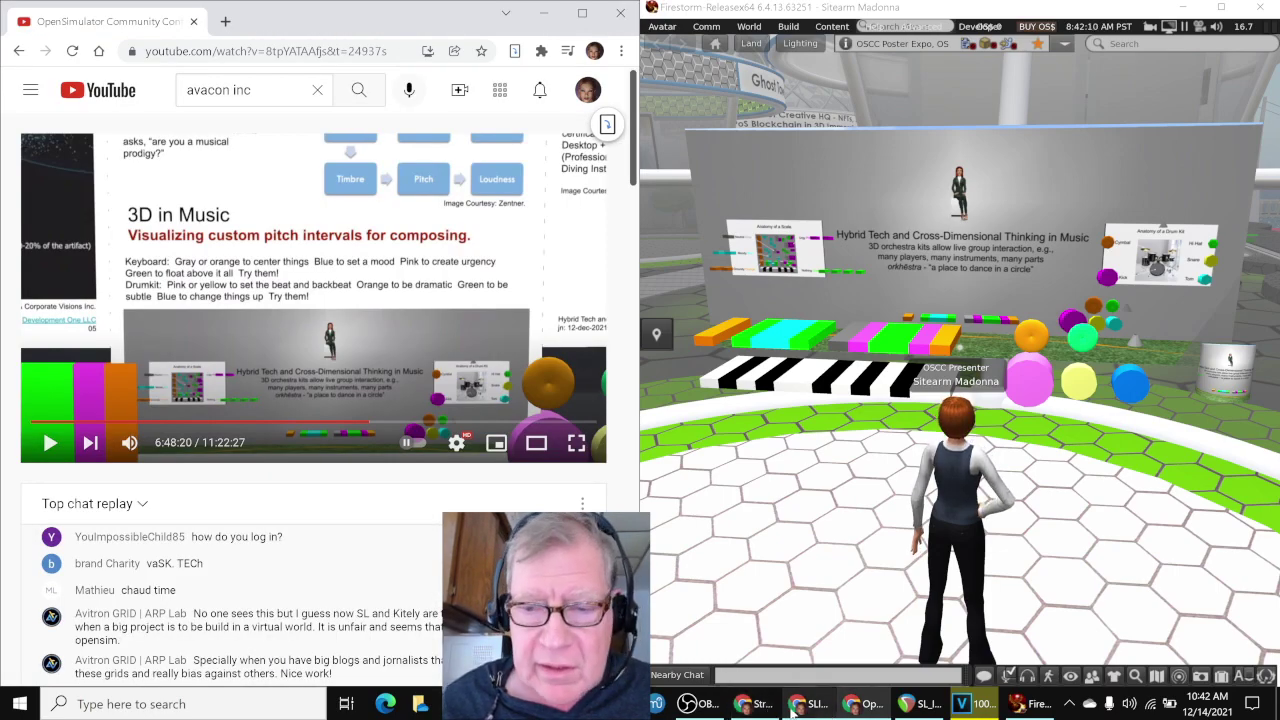
click(815, 706)
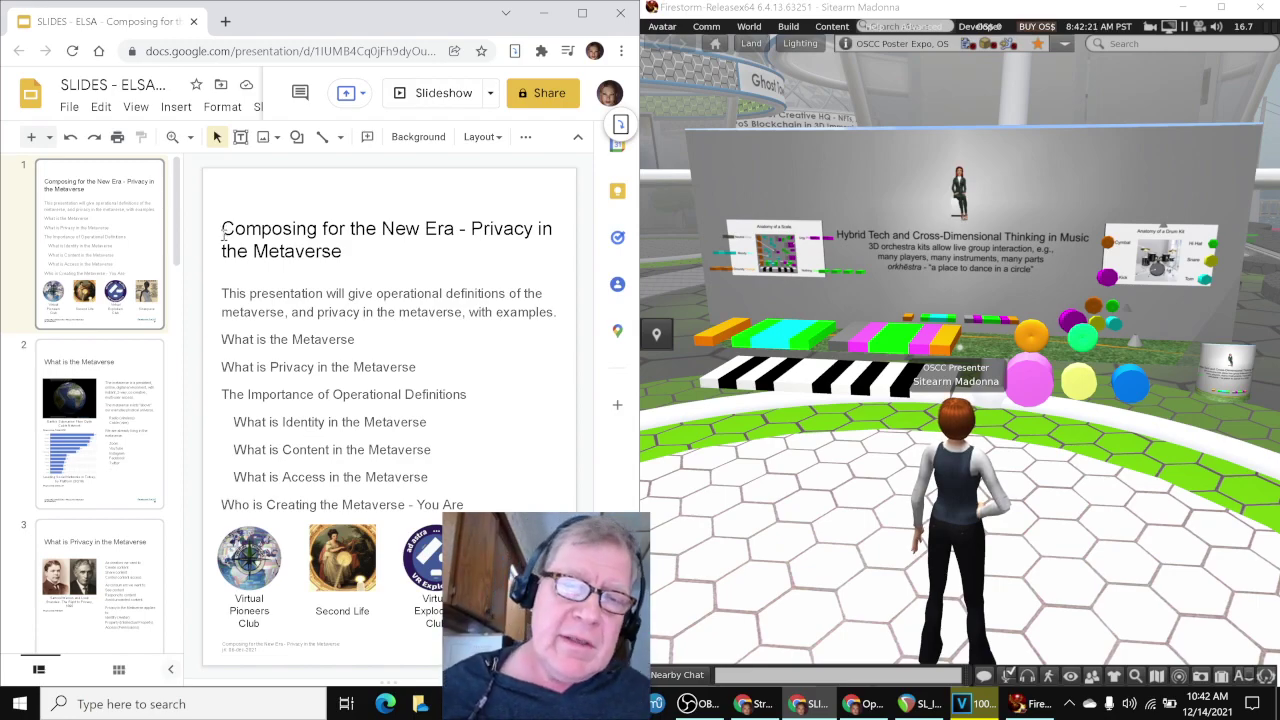
click(228, 366)
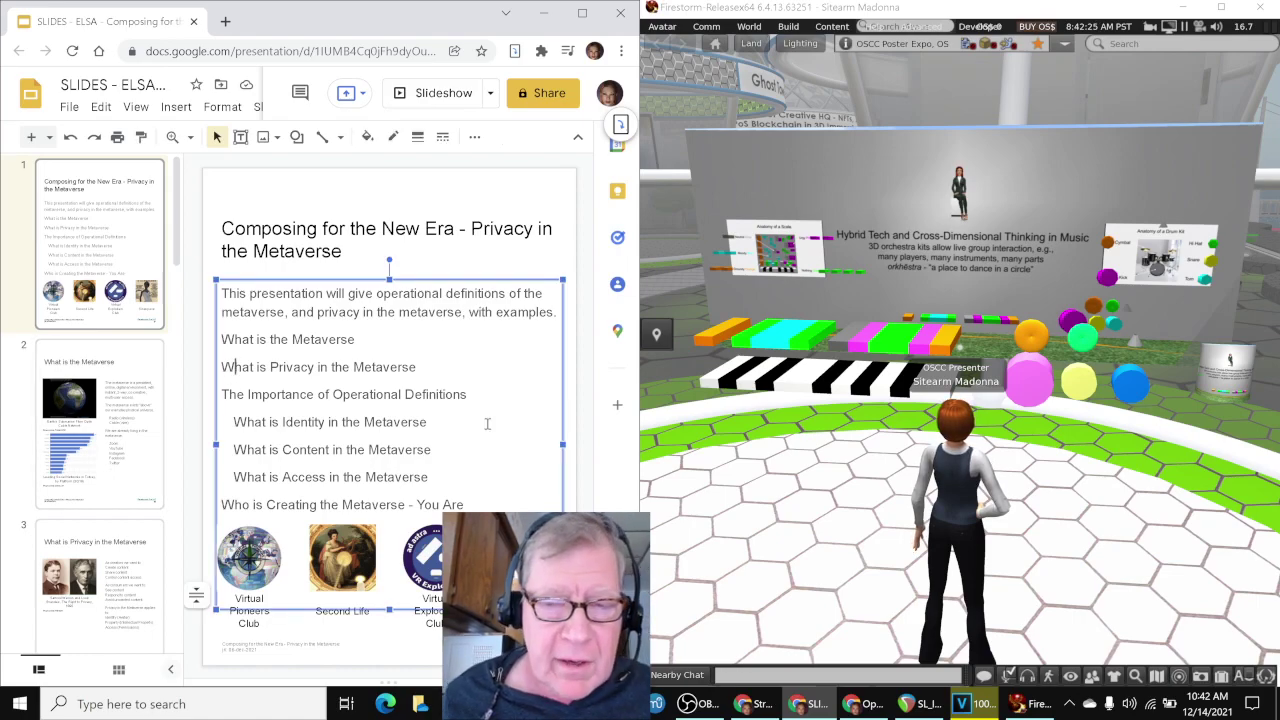
click(724, 462)
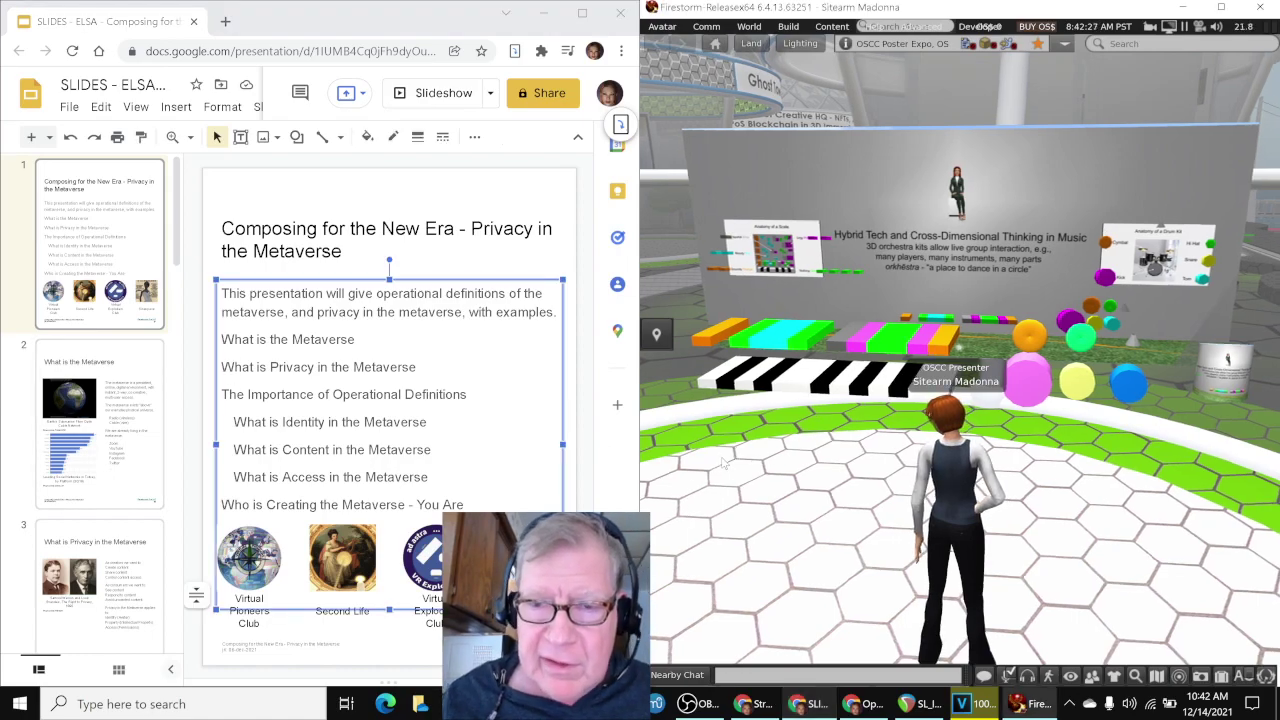
- Walk the avatar around the booth until the ELSA 'Annual Human Rights Campaign' poster faces the camera
key(Right)
key(Right)
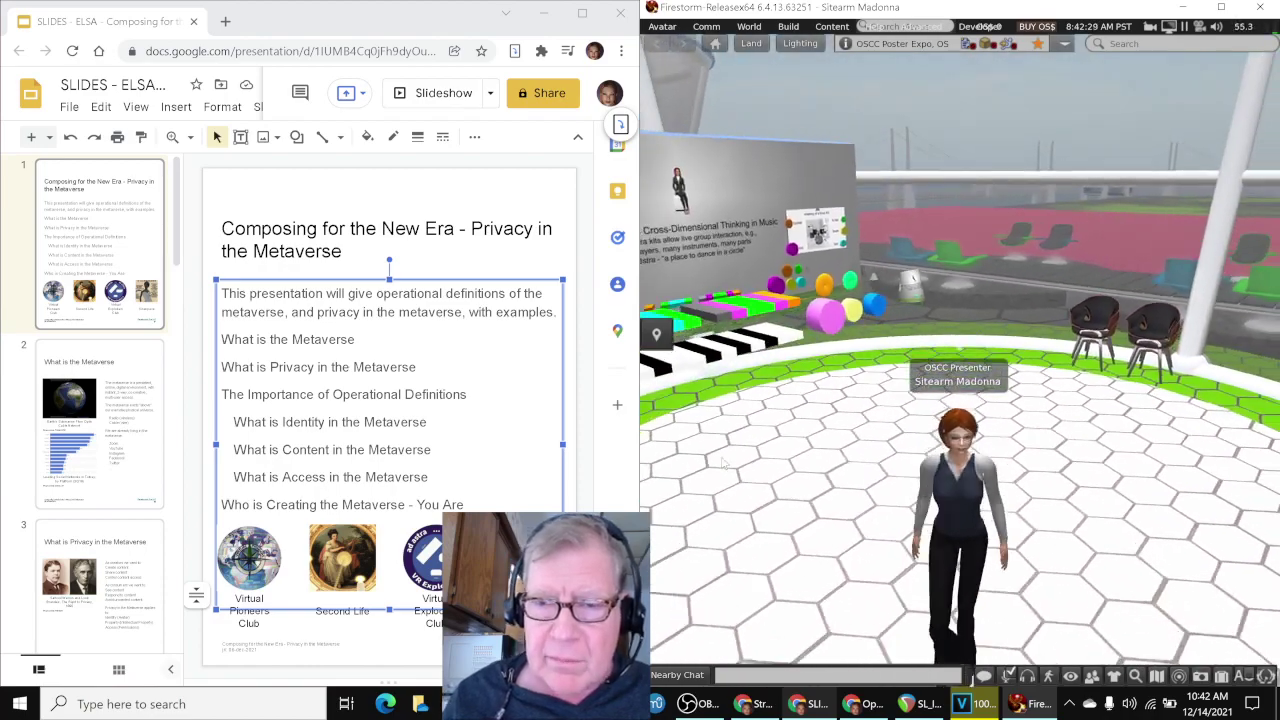
key(Right)
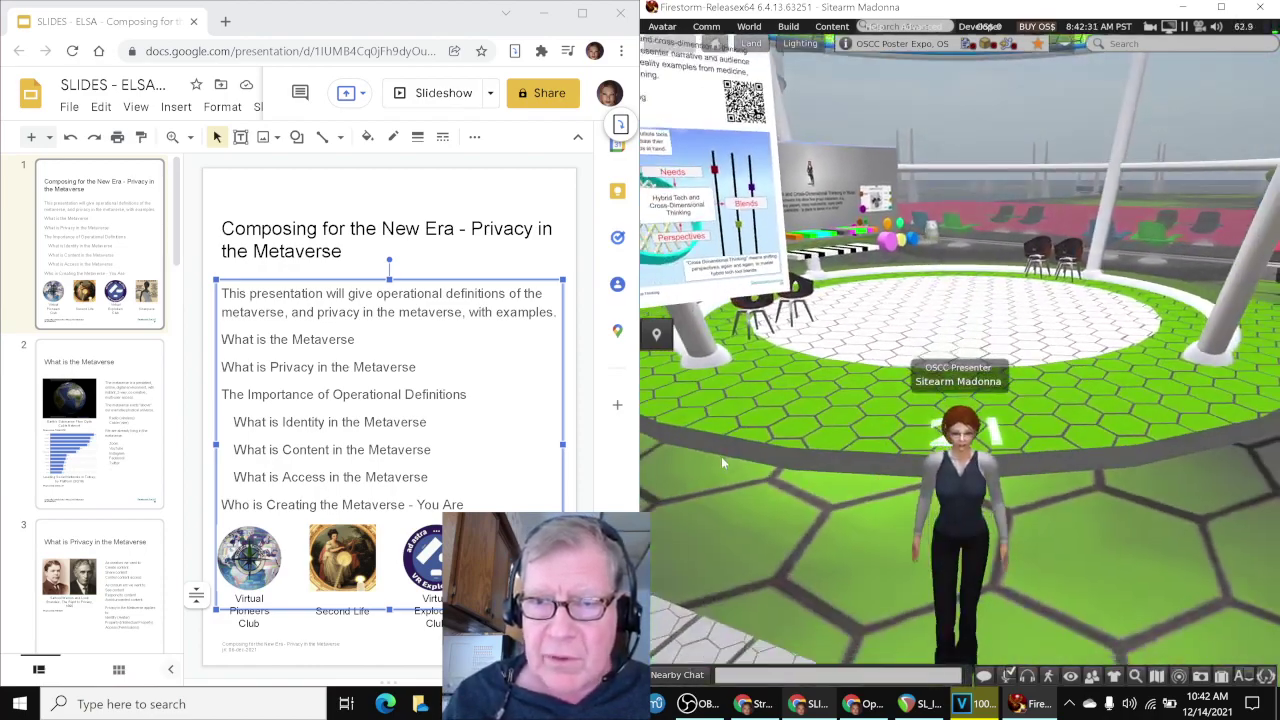
key(Up)
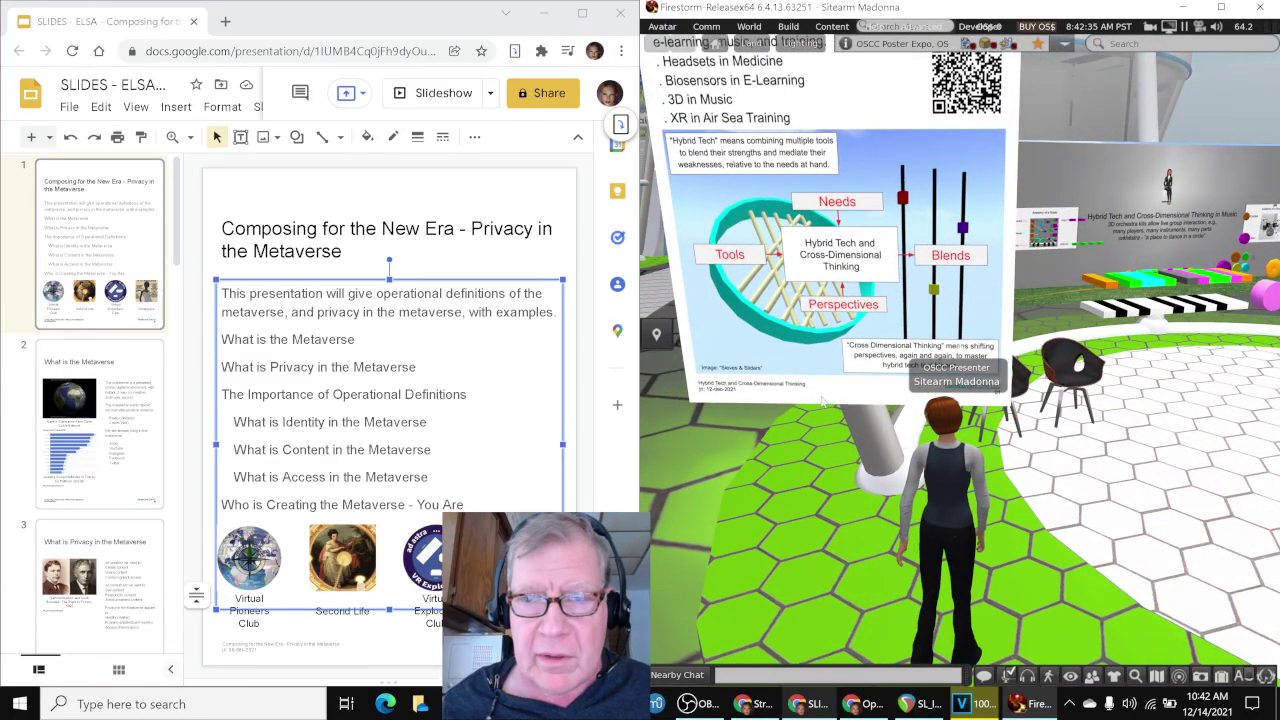
key(Down)
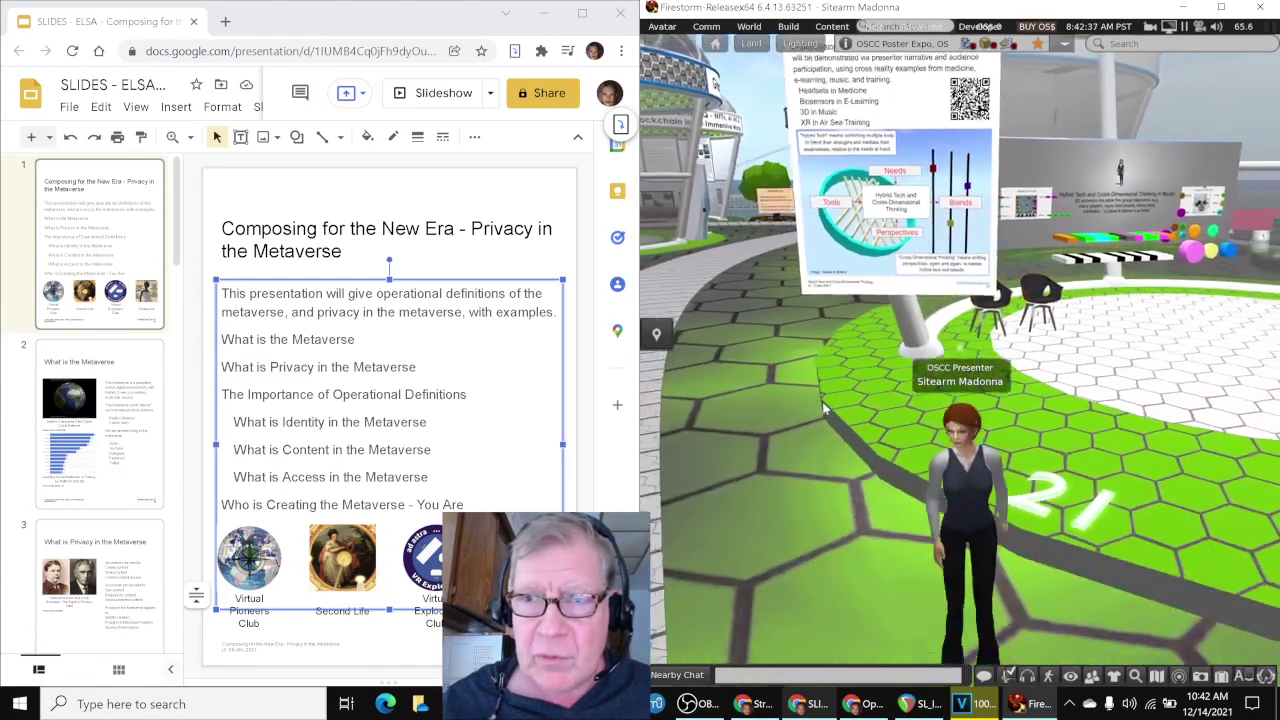
key(Right)
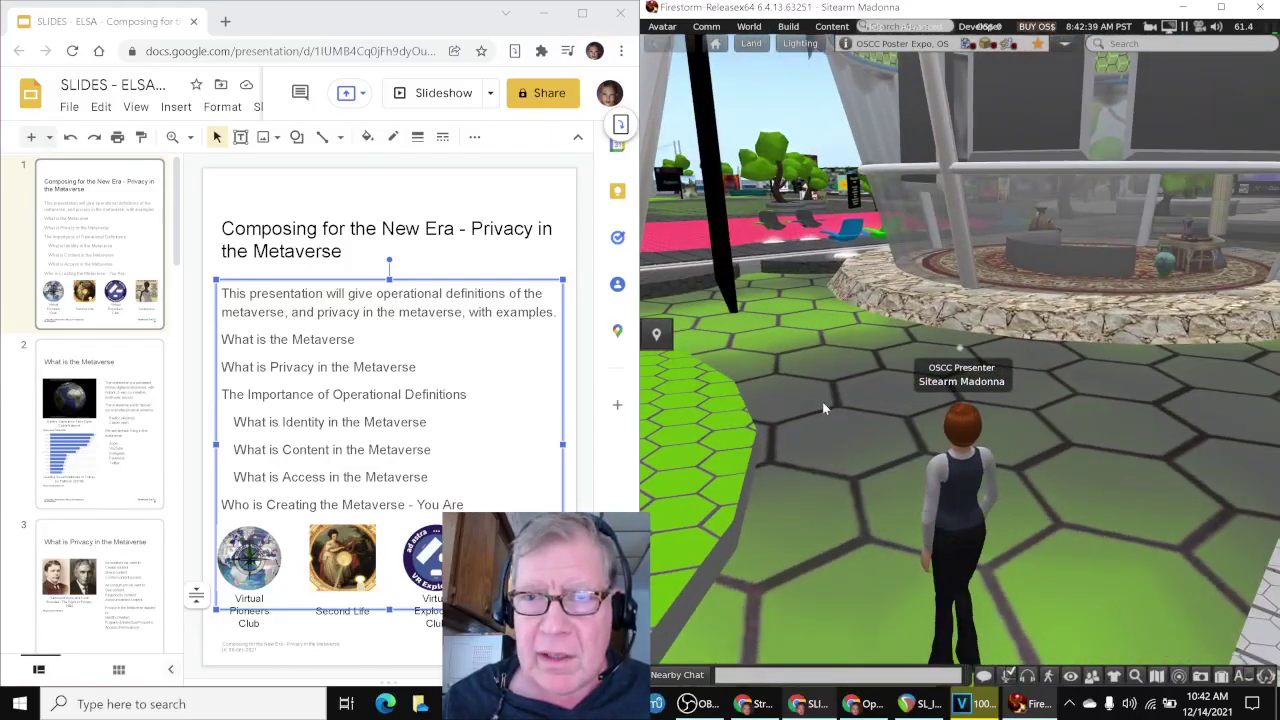
key(Left)
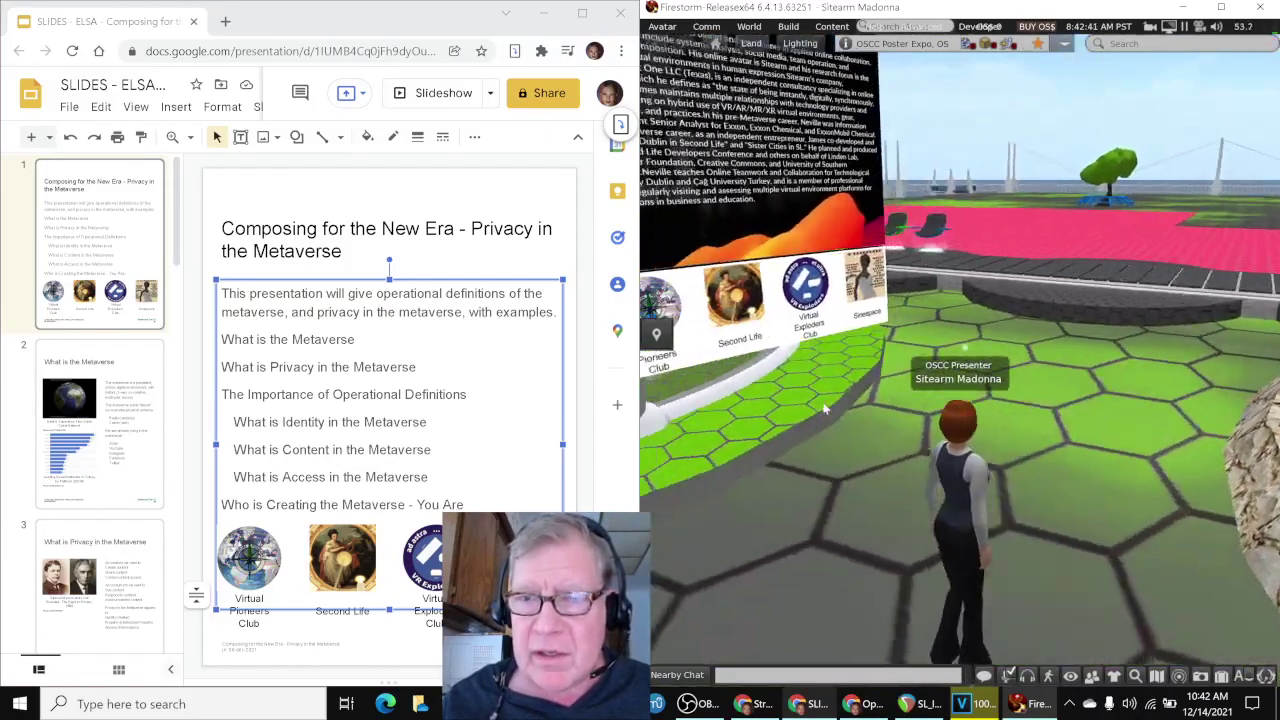
key(Up)
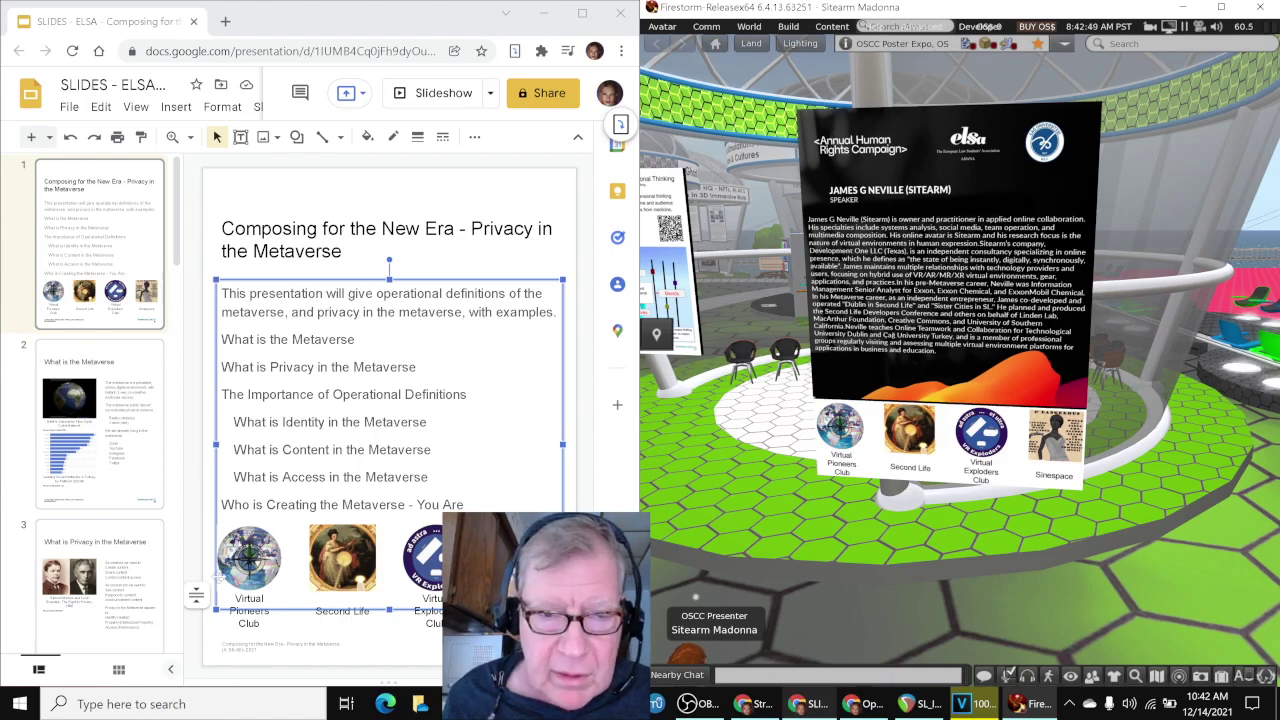
click(228, 575)
click(346, 565)
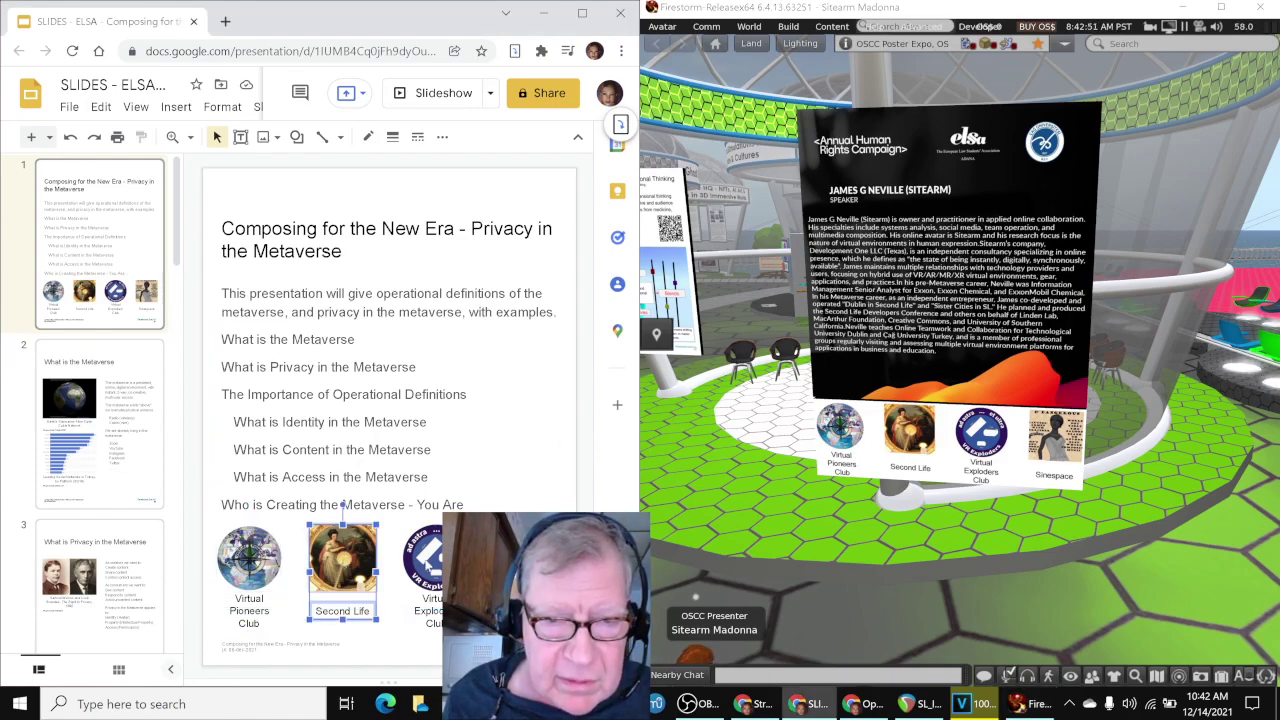
click(432, 566)
click(529, 565)
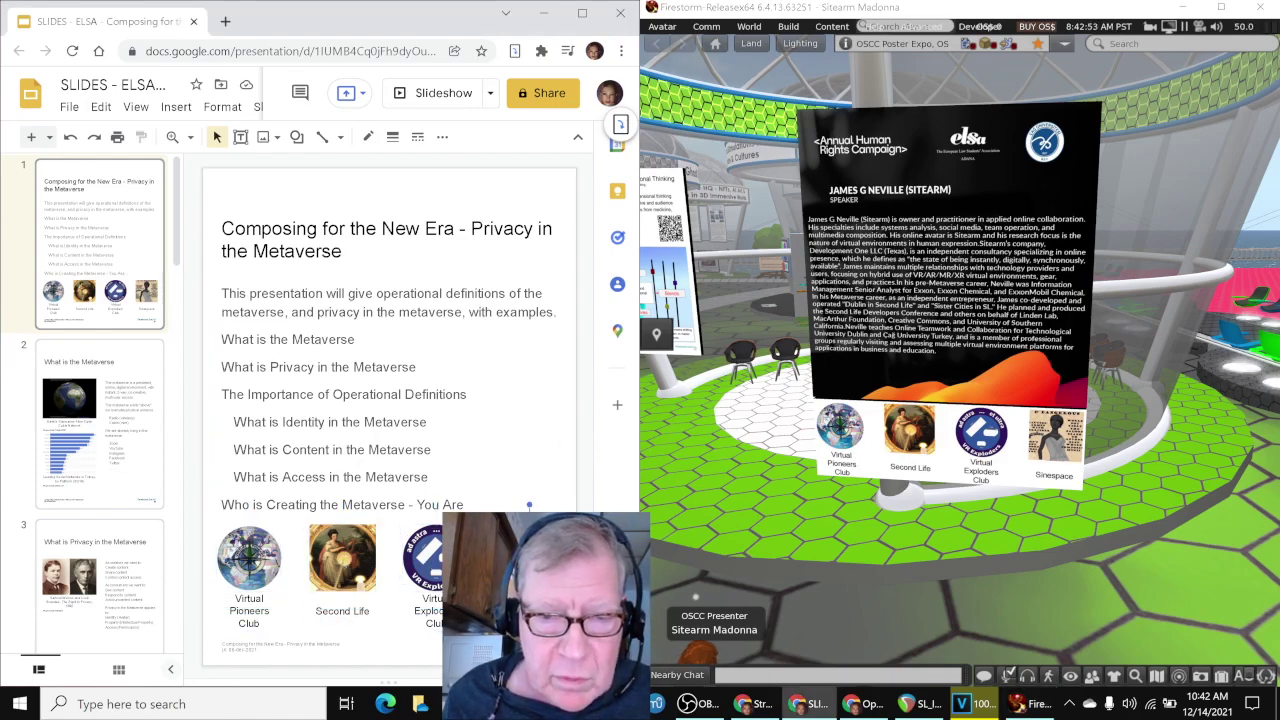
click(424, 565)
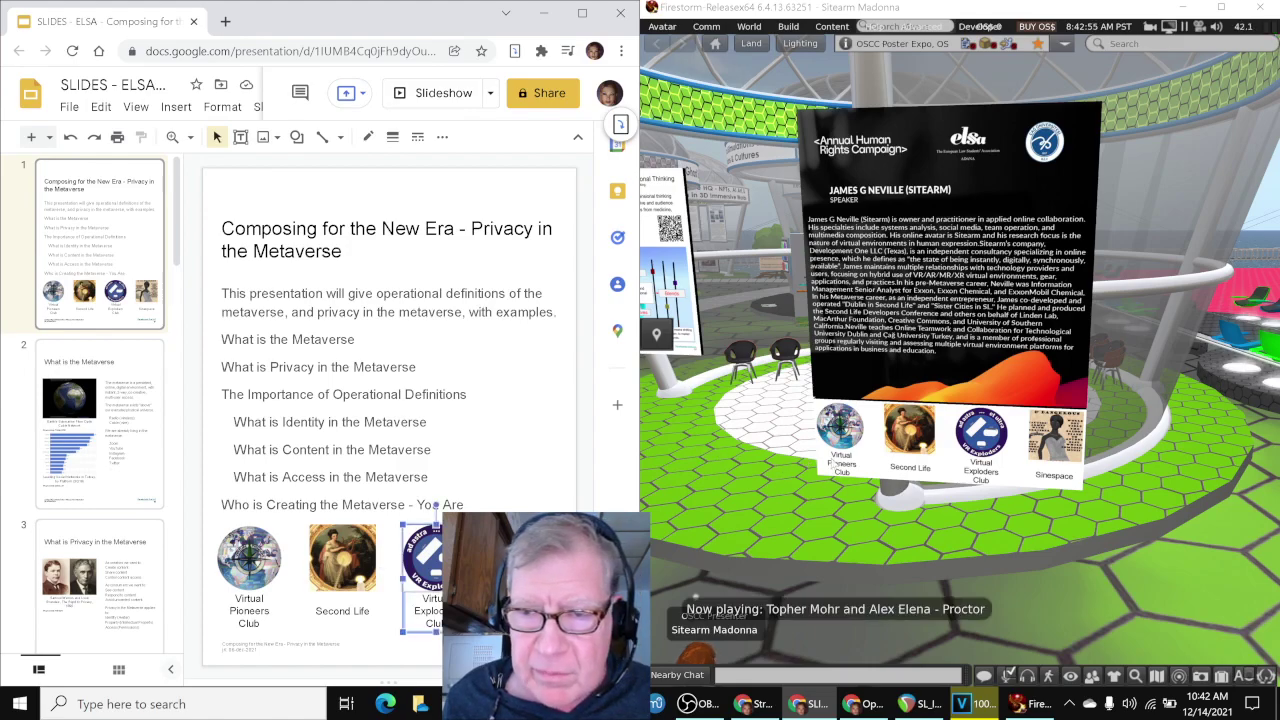
click(698, 480)
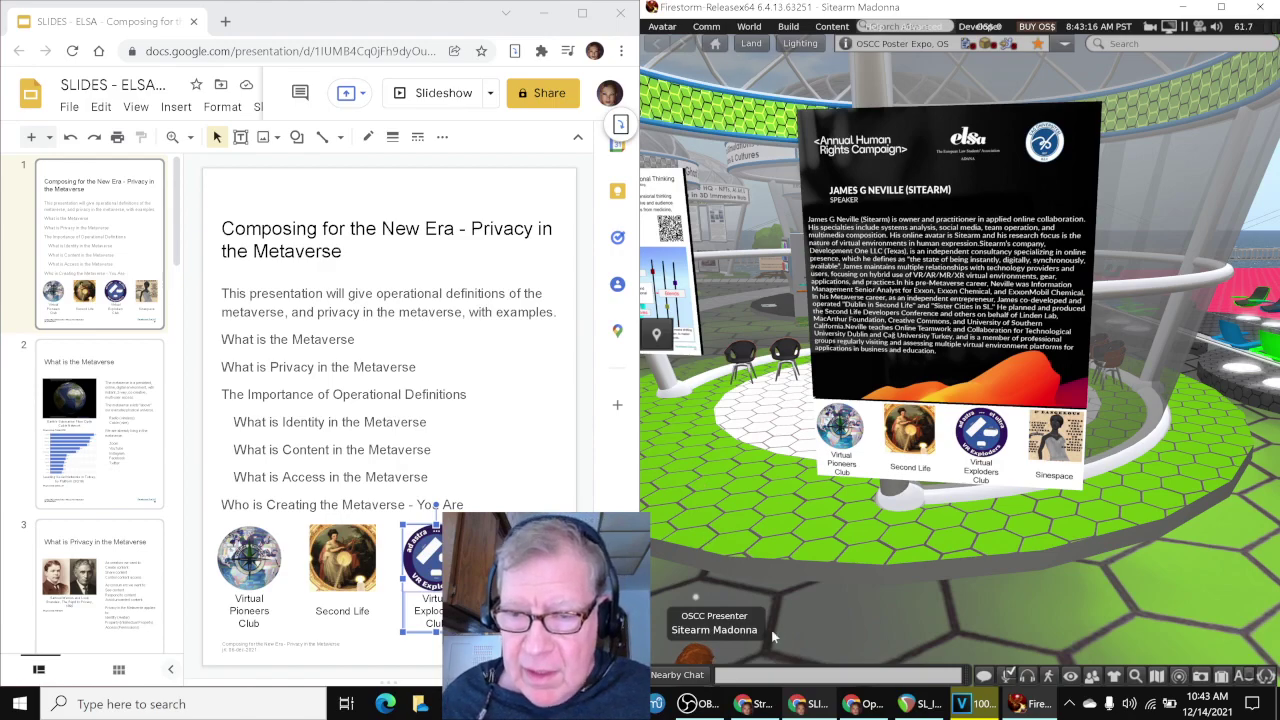
- Read Stream Log entries H40–H43 and H49, then bring up the REAPER project beside it
click(752, 704)
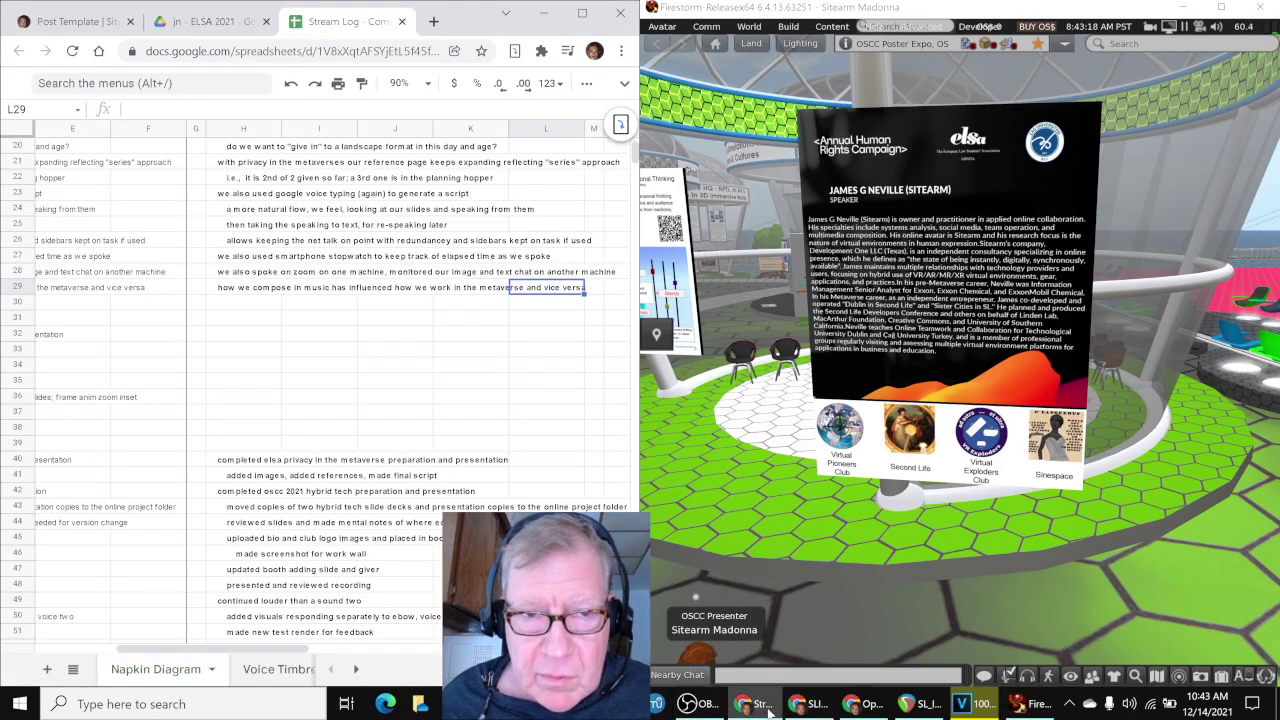
scroll(365, 398, down, 2)
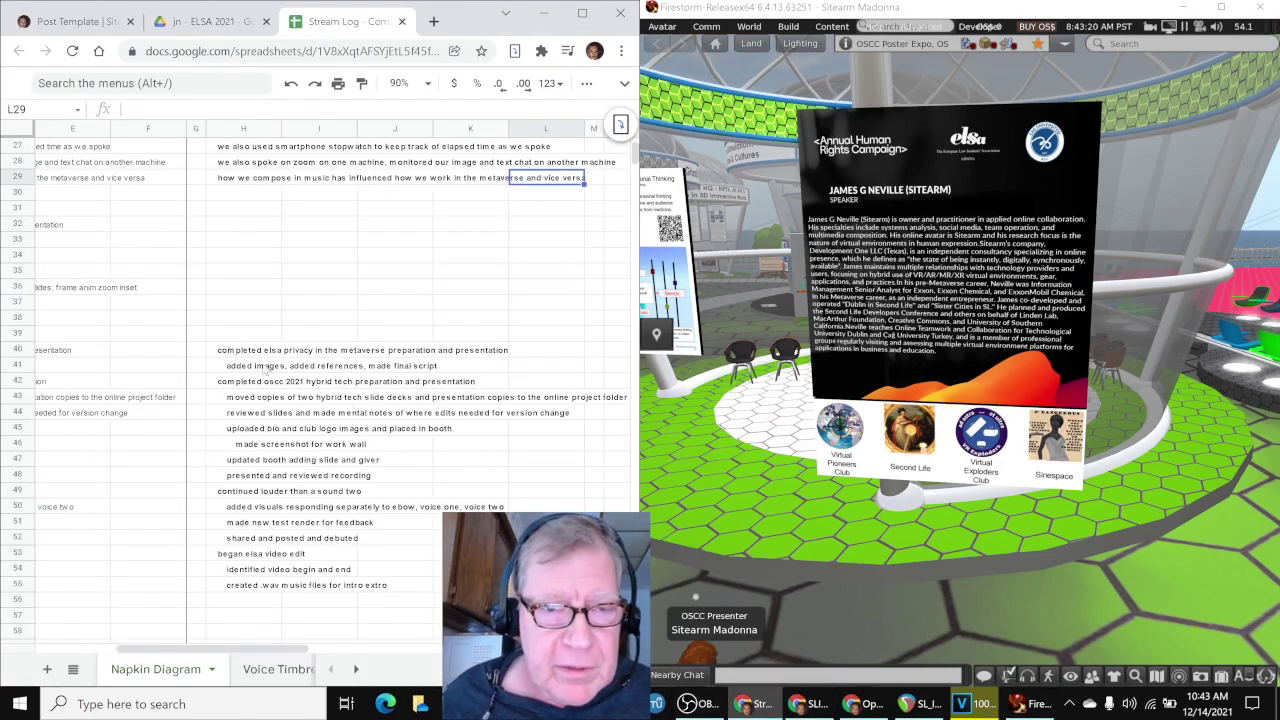
click(250, 352)
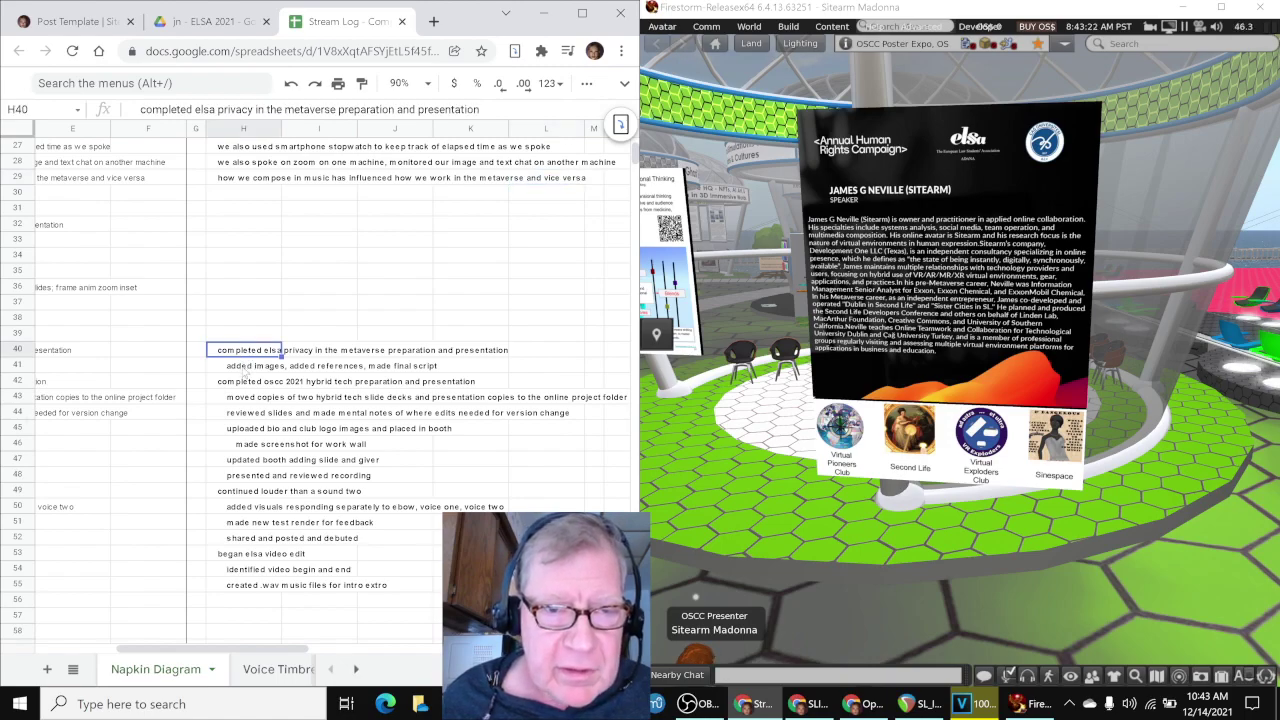
click(242, 367)
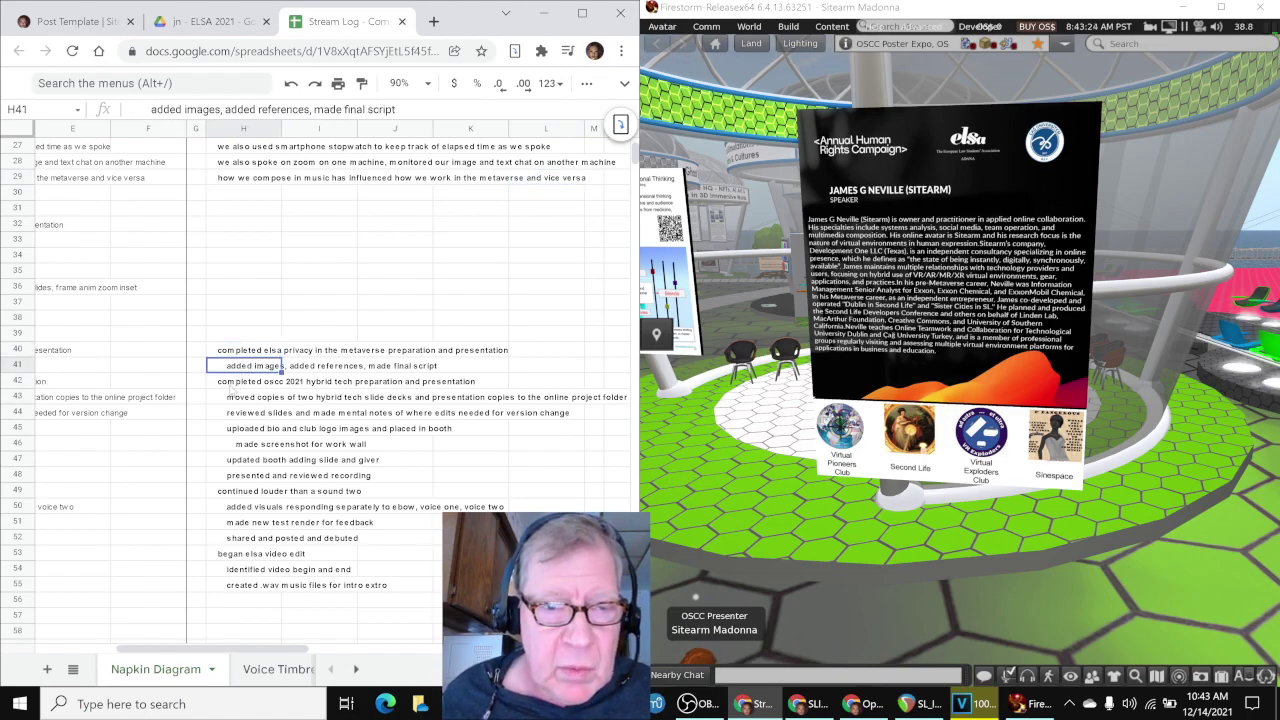
click(234, 383)
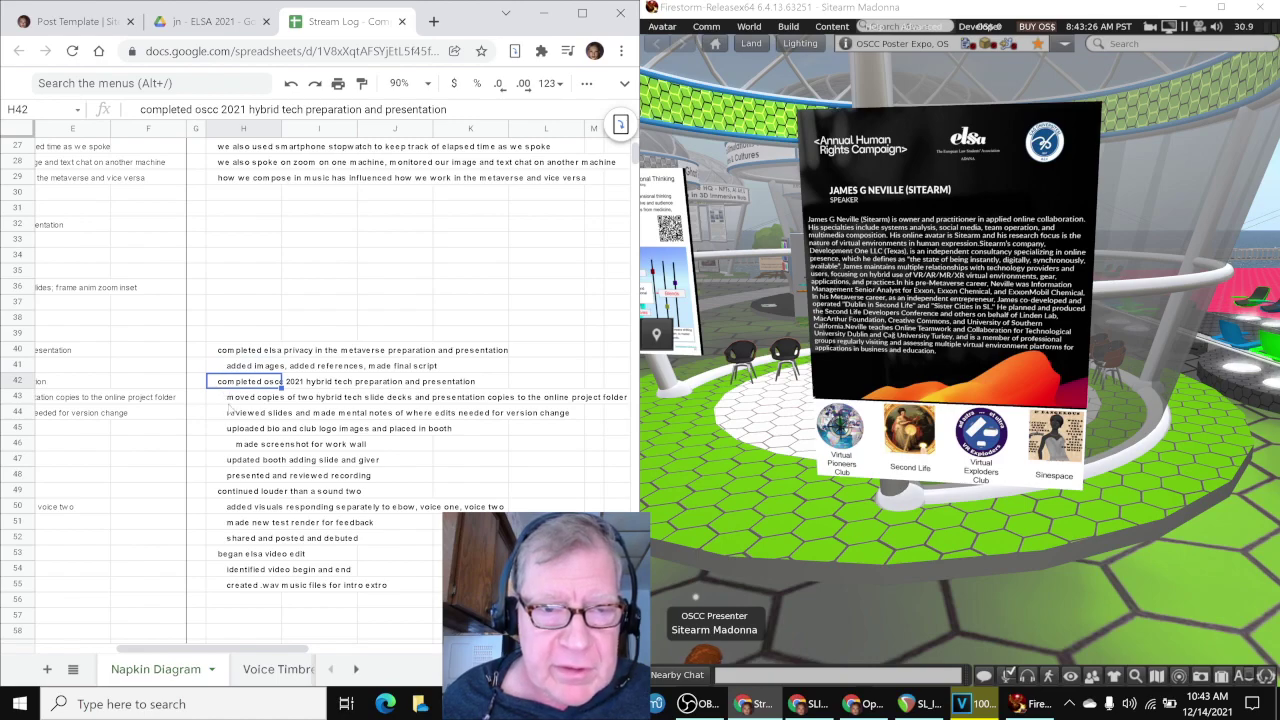
click(230, 400)
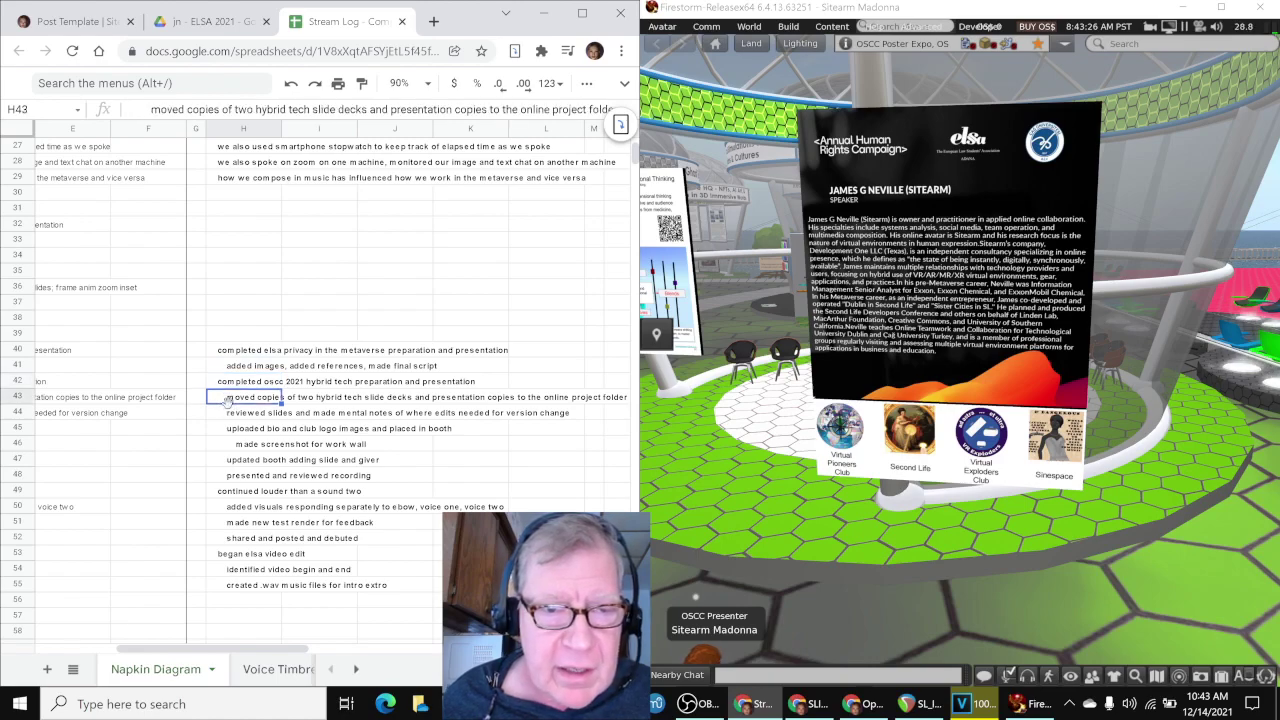
click(220, 491)
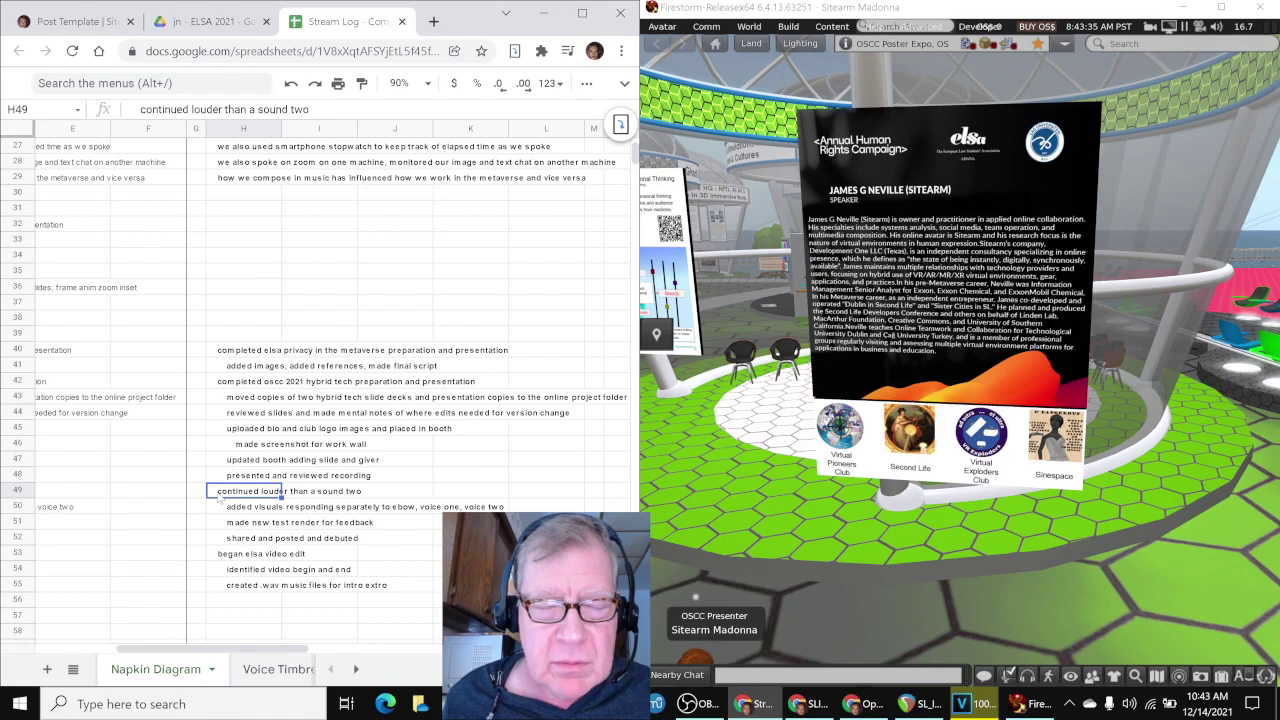
click(920, 704)
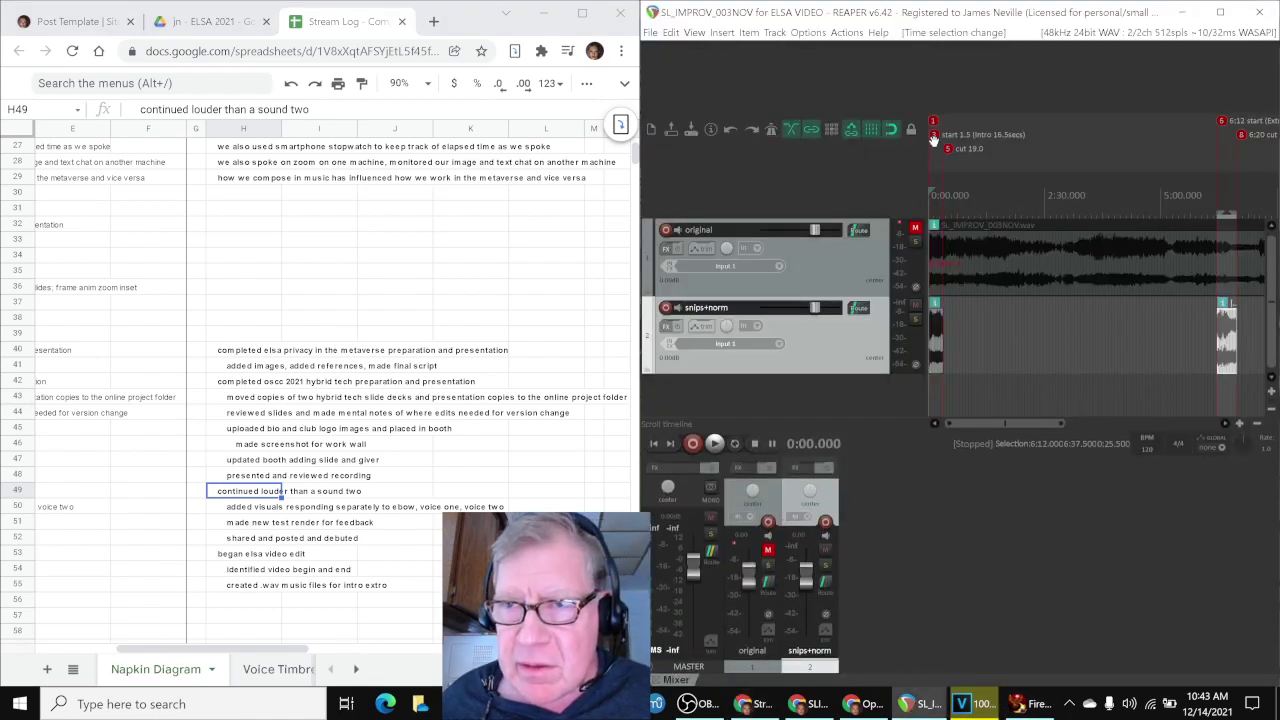
- Play the REAPER project briefly, stopping at 0:08.000, then switch to VEGAS Pro's completed render
key(space)
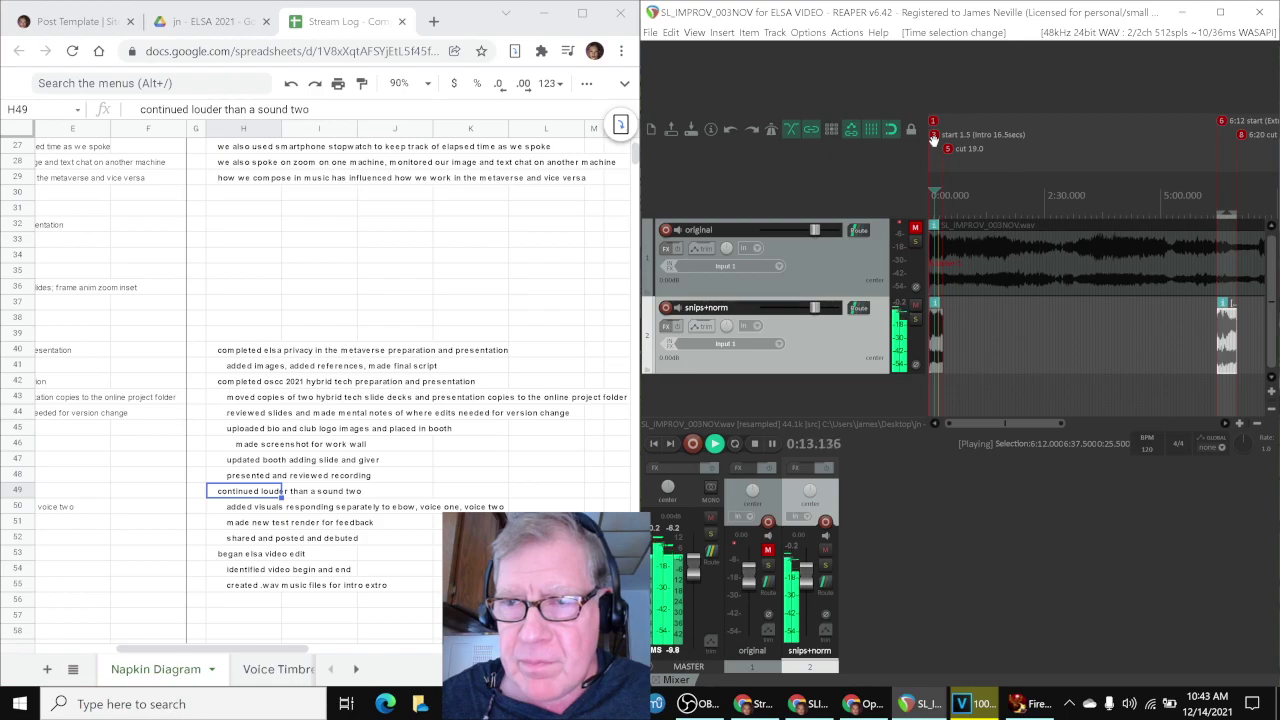
key(space)
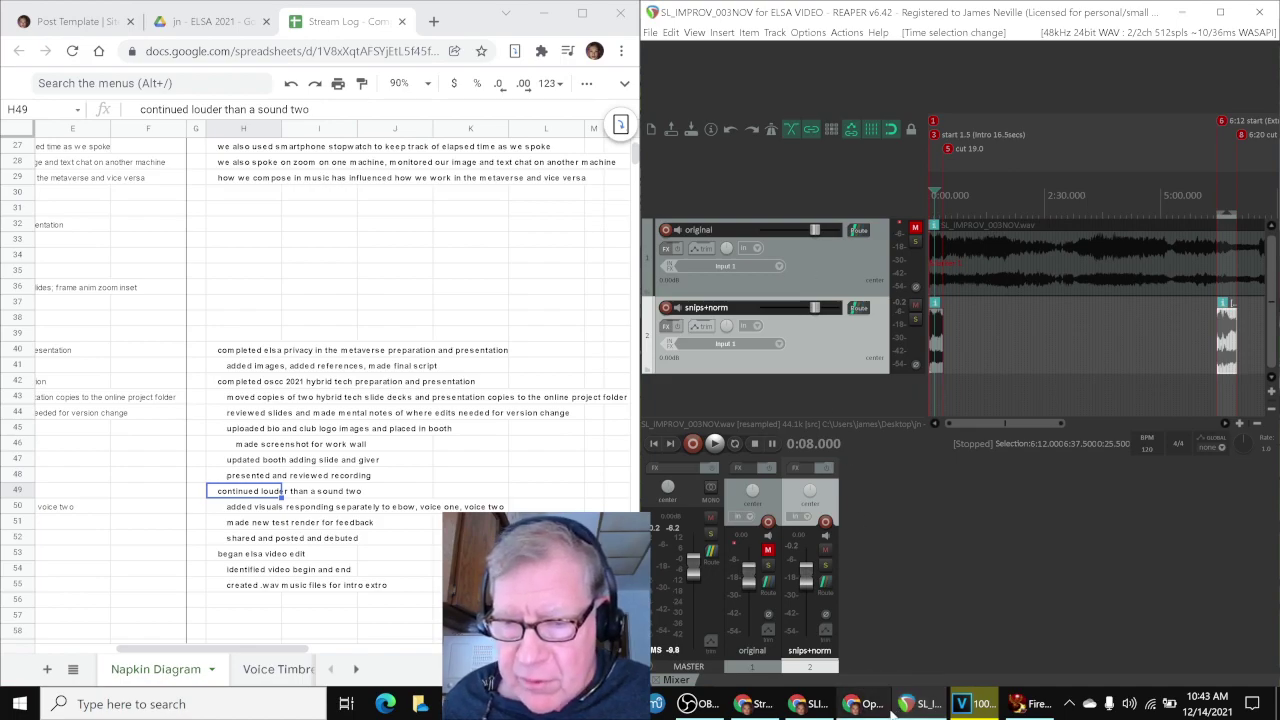
click(978, 706)
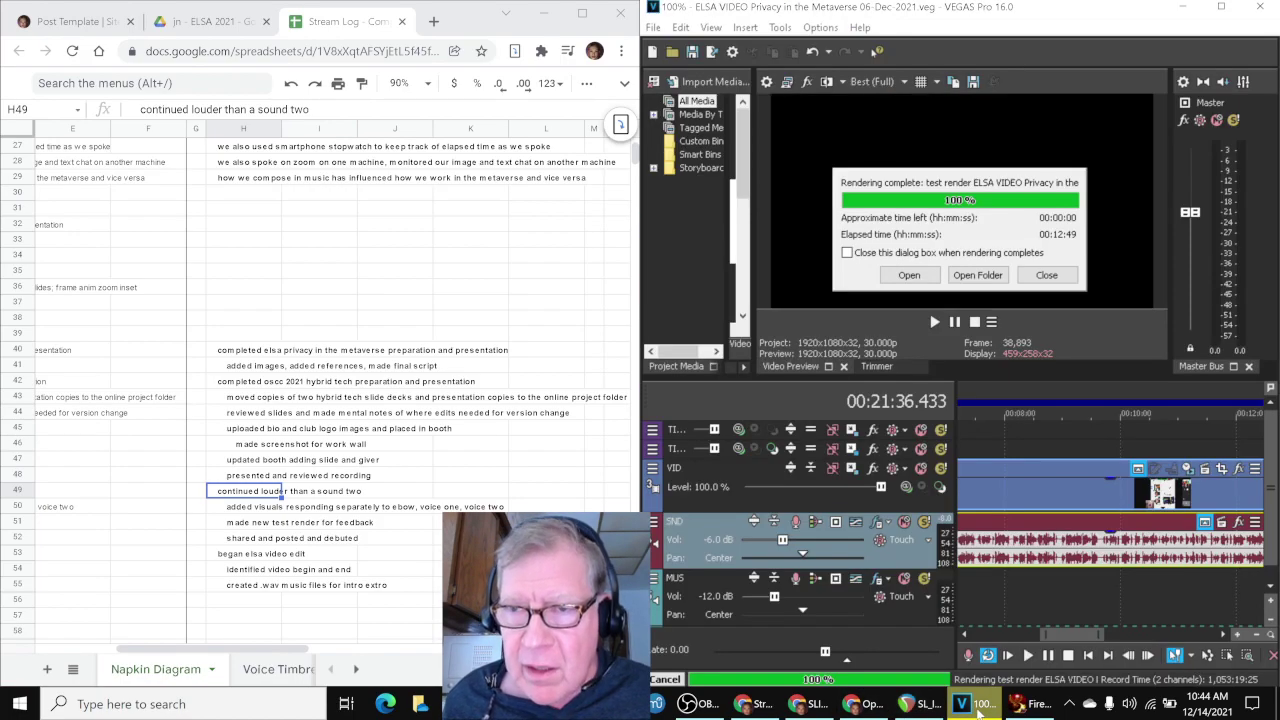
- Dismiss the render-complete notice, return to the project start, and maximize VEGAS Pro
click(1043, 278)
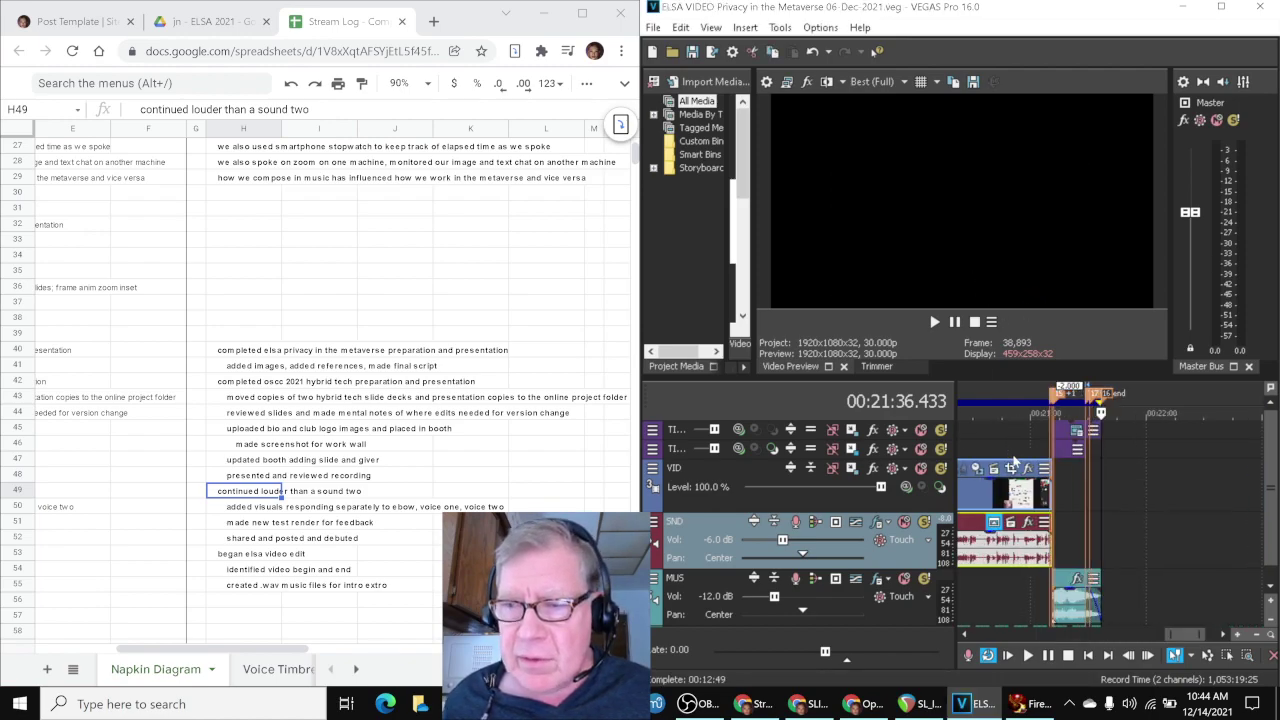
scroll(1015, 460, up, 3)
key(Home)
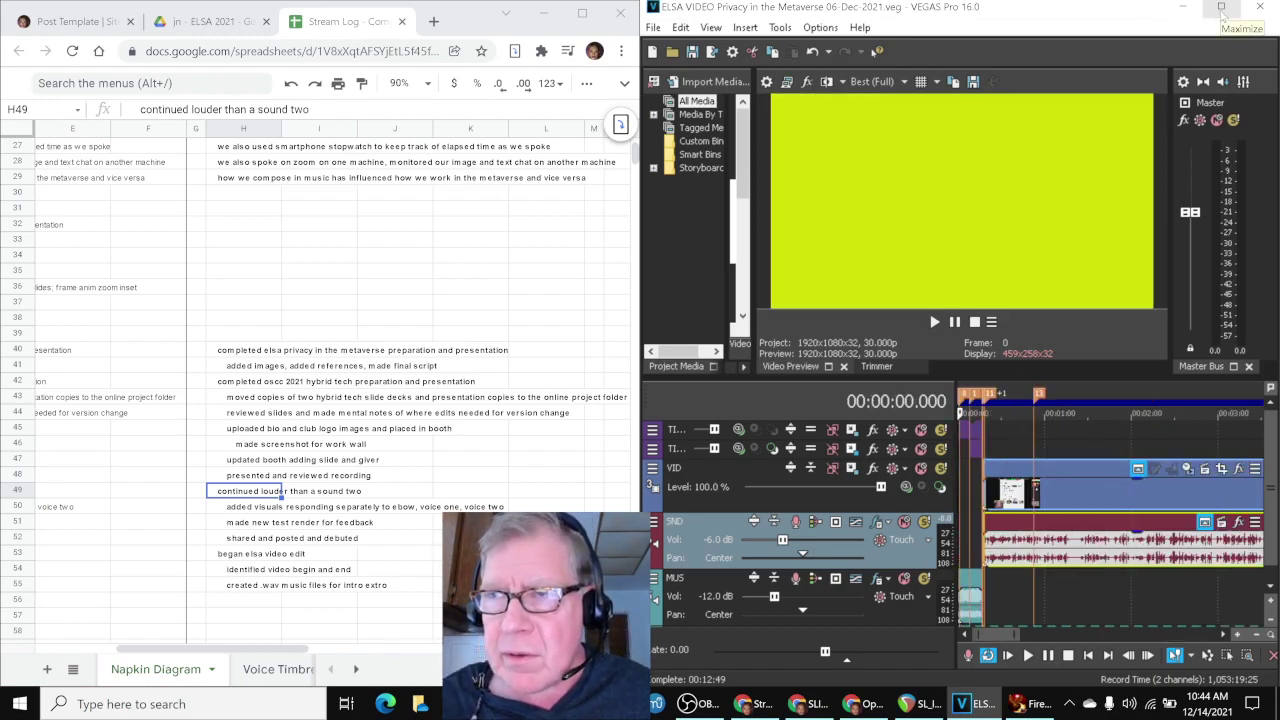
click(1221, 8)
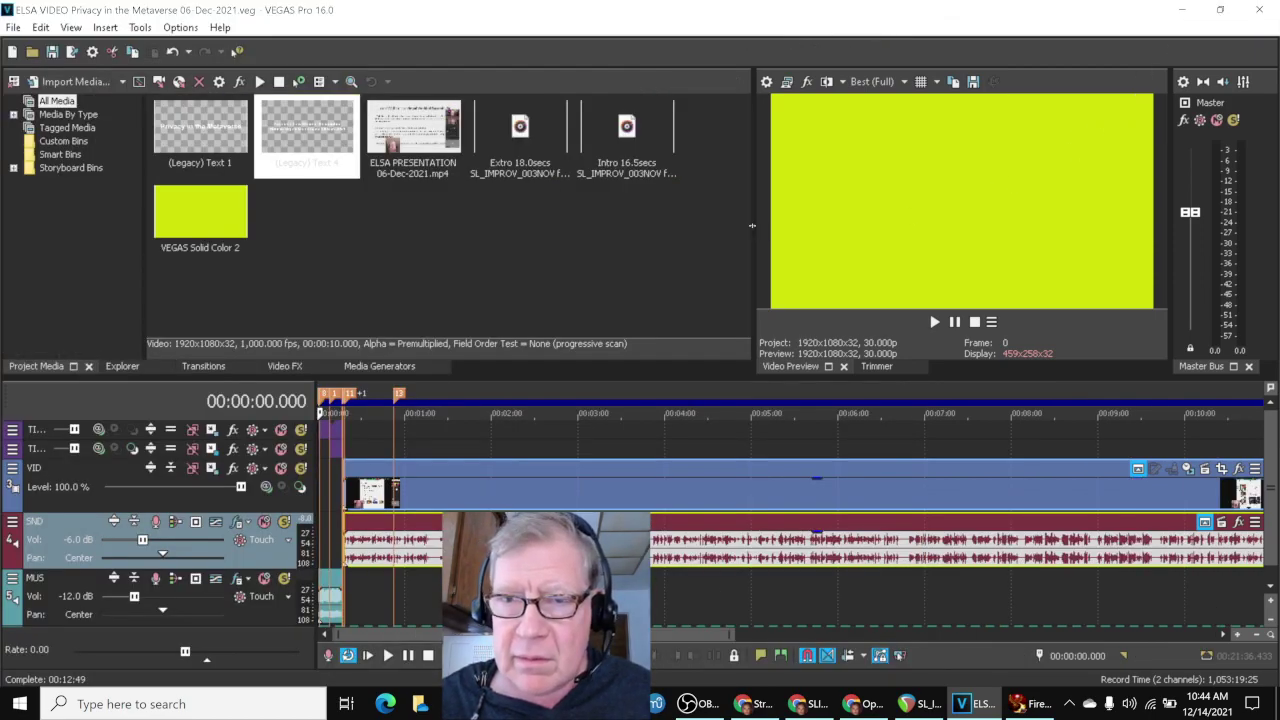
- Enlarge the video preview by shrinking the media list and timeline, then play the project
drag(749, 224, 331, 224)
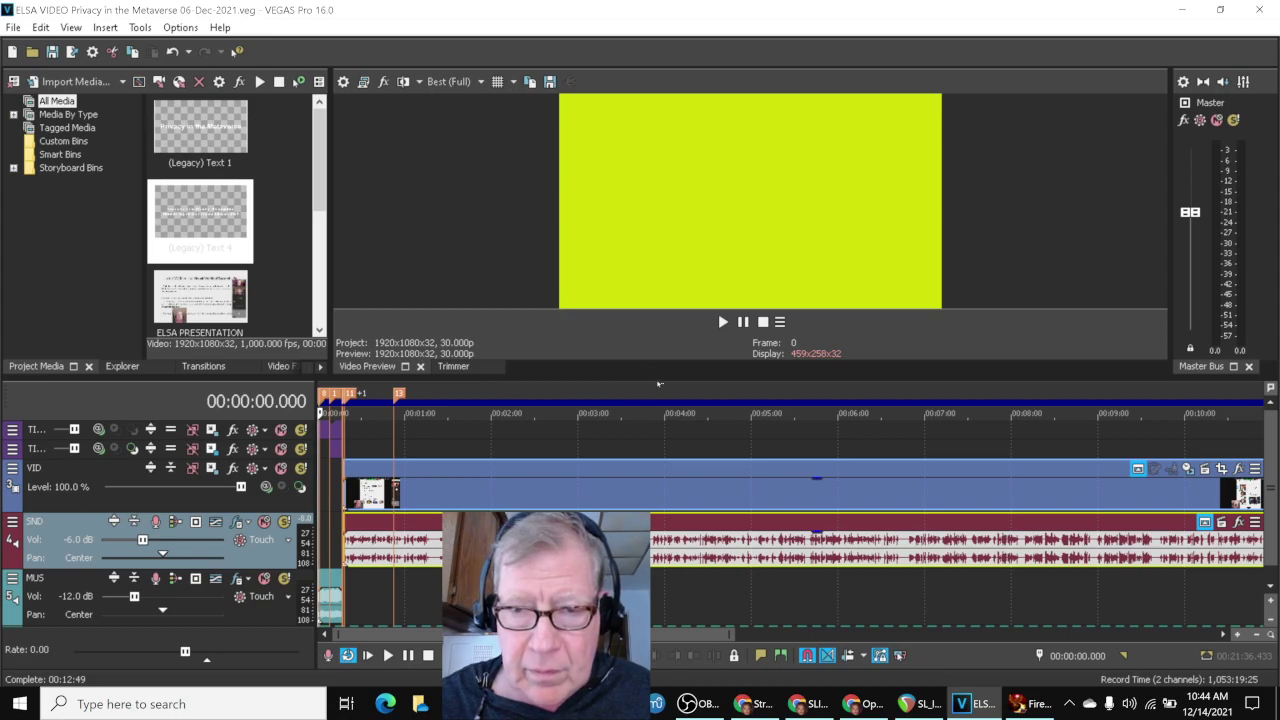
drag(658, 377, 252, 556)
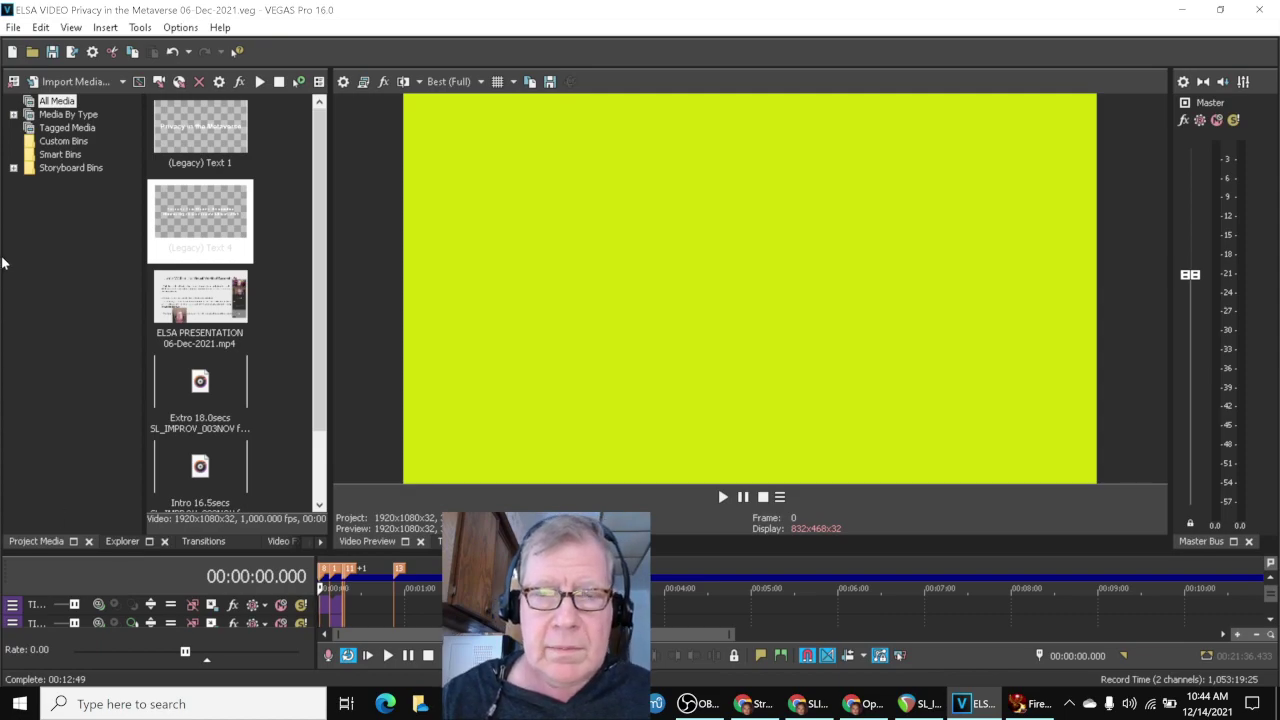
key(space)
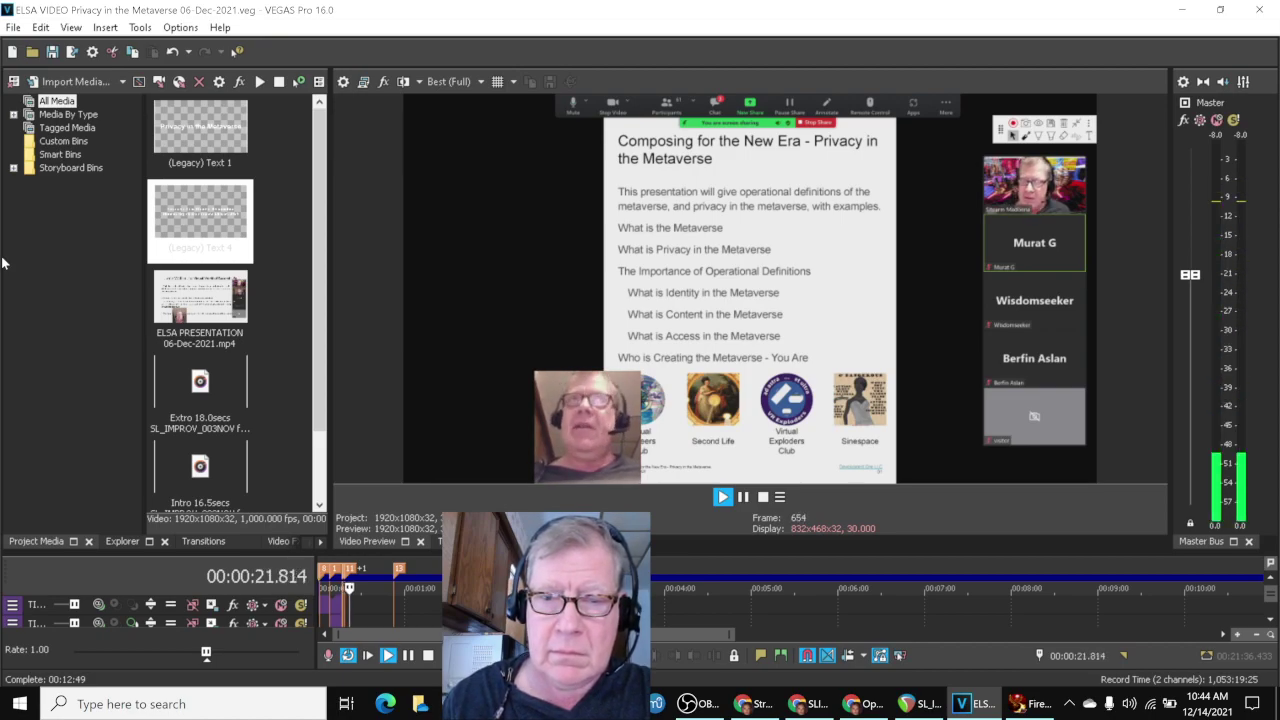
key(space)
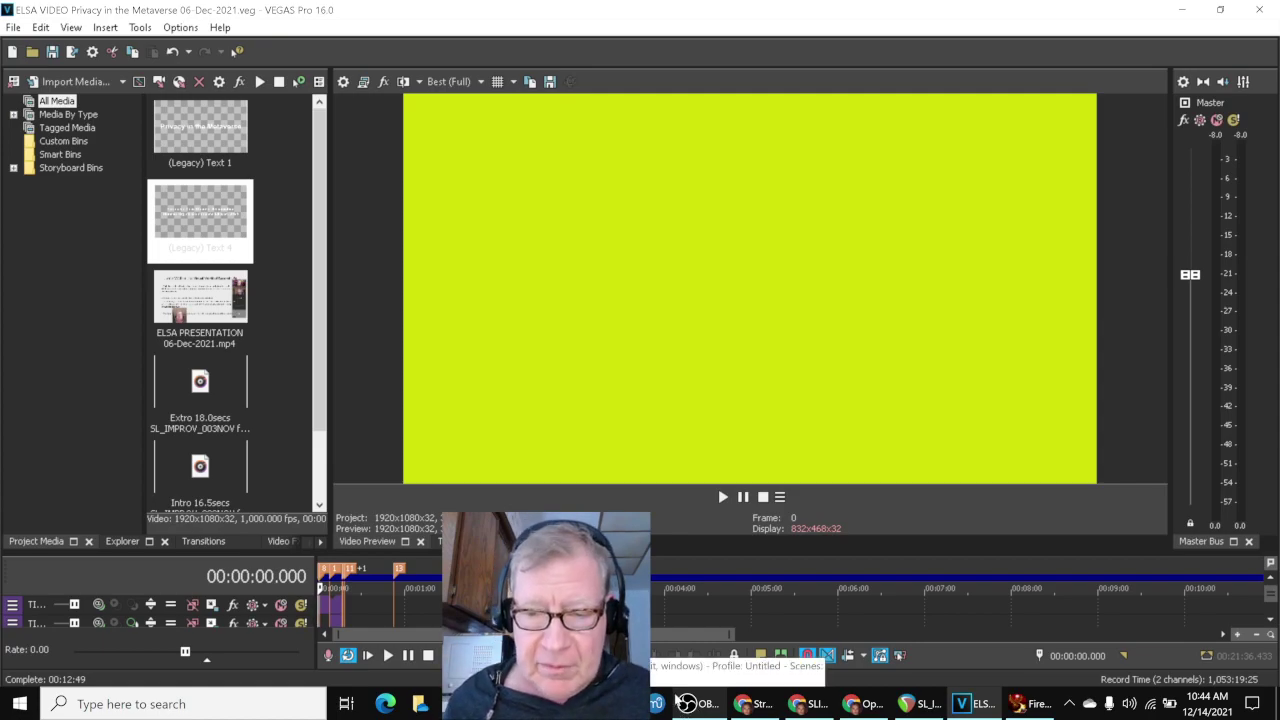
- Review the Stream Log's Results and Ideas Next Time entries down to row 60, then show OBS Stream Information
click(750, 704)
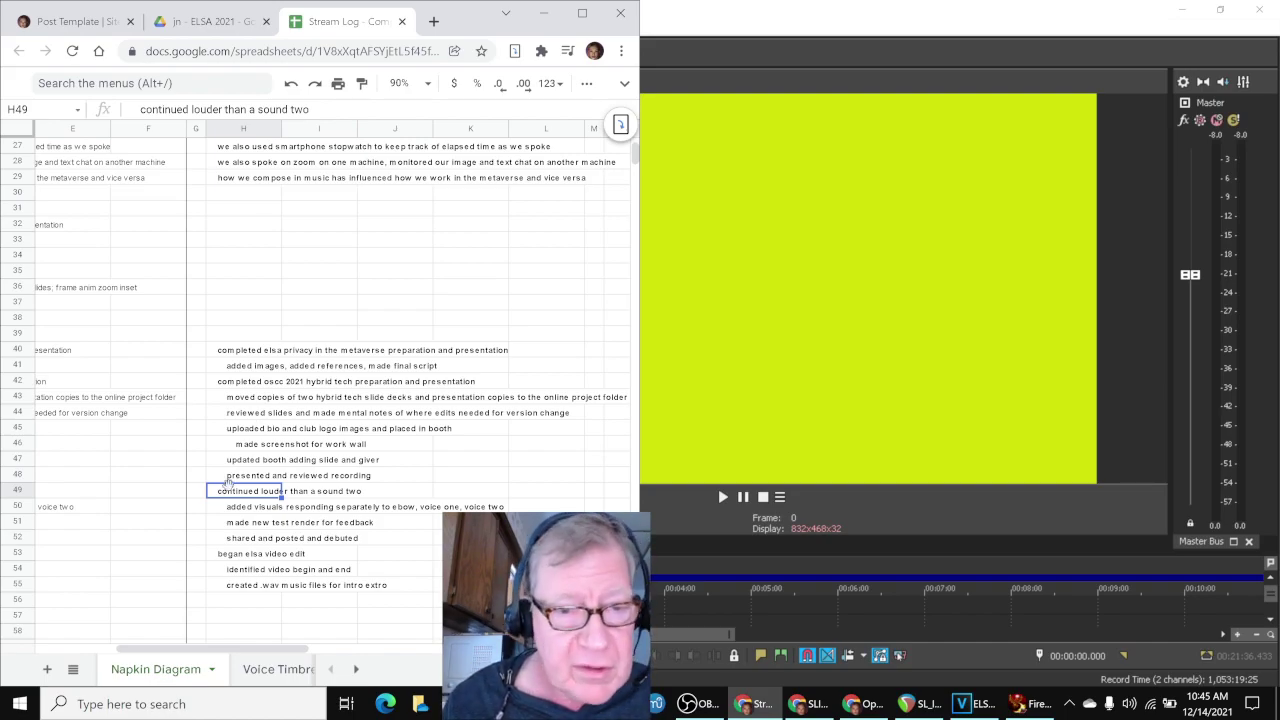
key(Left)
key(Left)
key(Left)
key(Left)
key(Left)
key(Left)
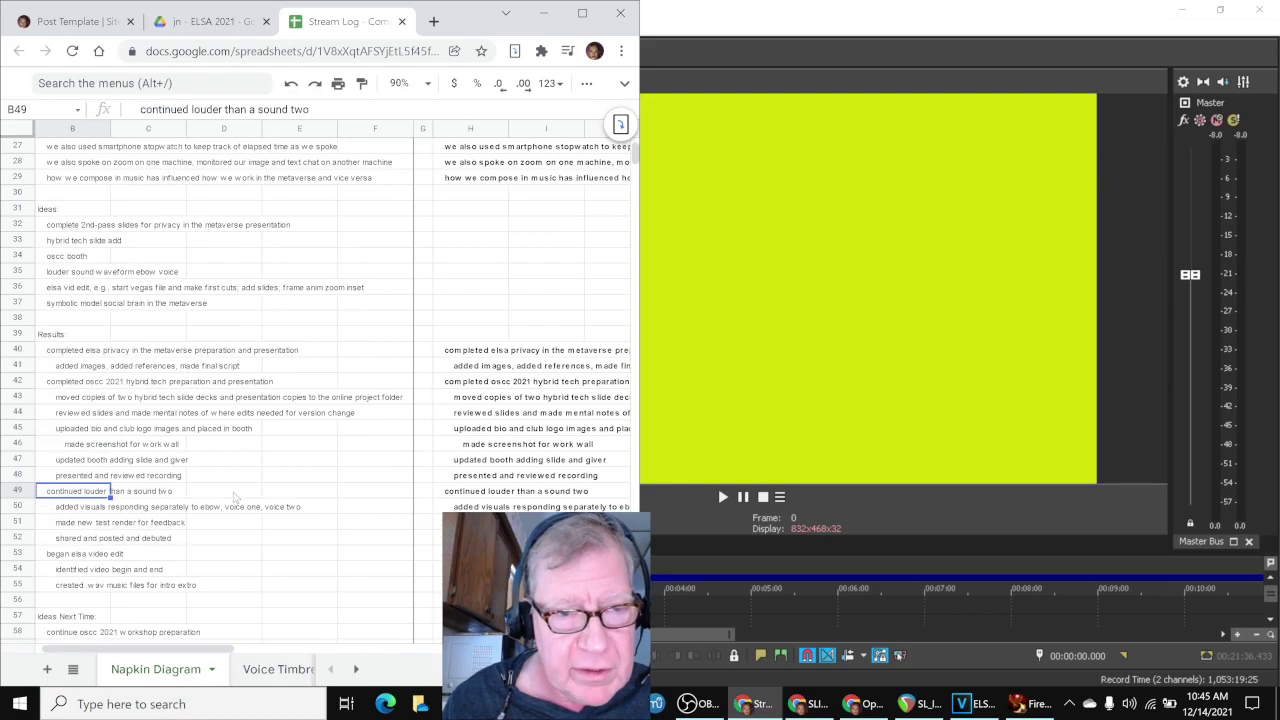
key(Down)
key(Down)
key(Down)
key(Down)
key(Down)
key(Down)
key(Down)
key(Down)
key(Down)
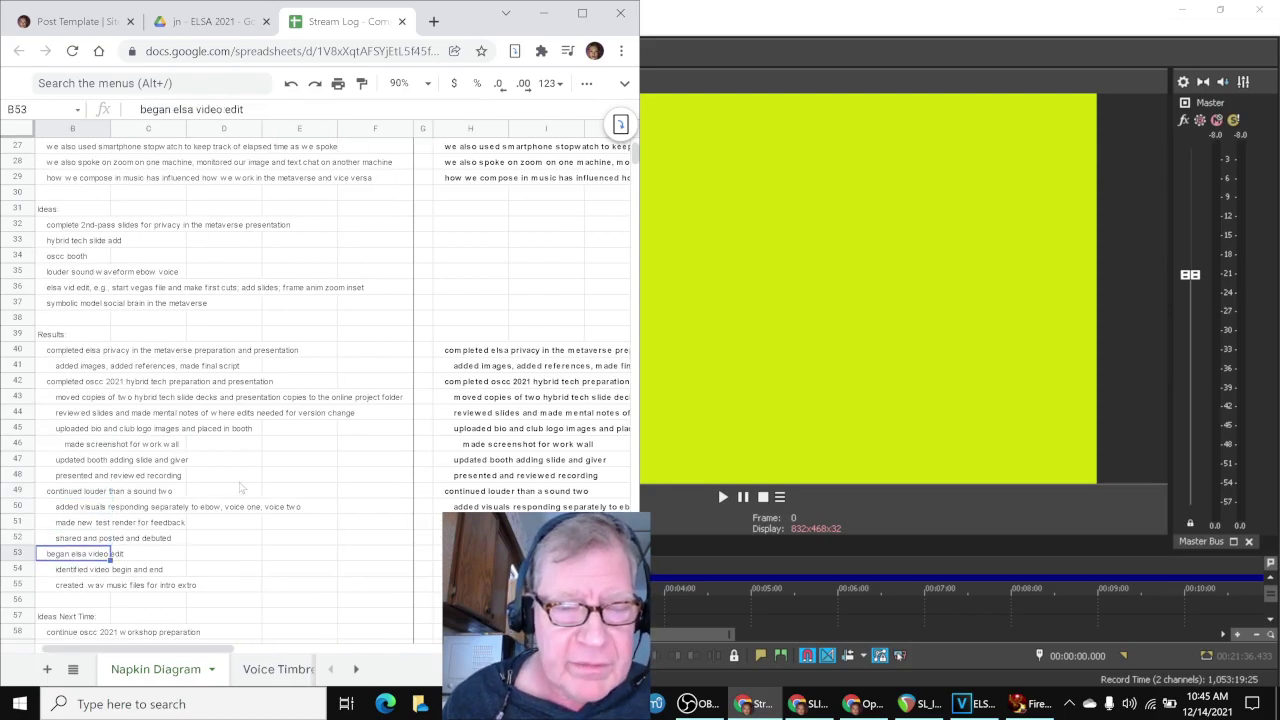
key(Down)
key(Down)
key(Down)
key(Down)
key(Down)
key(Down)
key(Down)
key(Down)
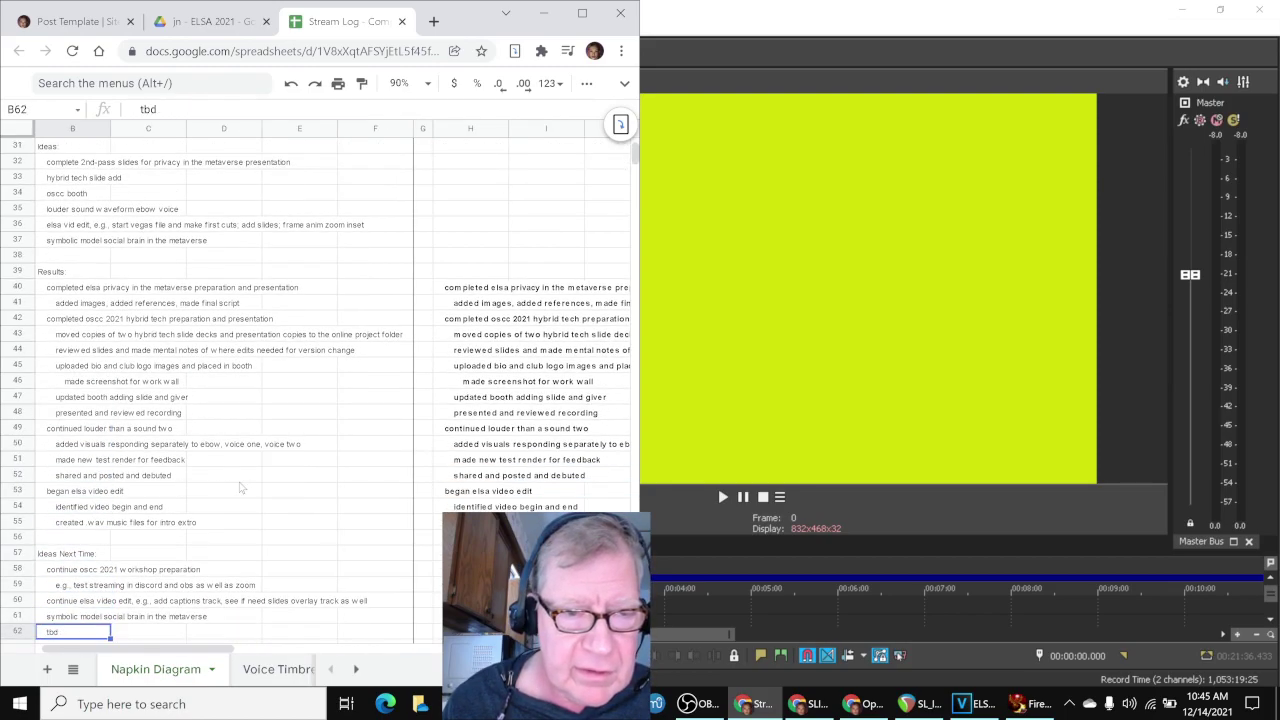
key(Up)
key(Up)
key(Up)
key(Up)
key(Up)
key(Up)
key(Up)
key(Up)
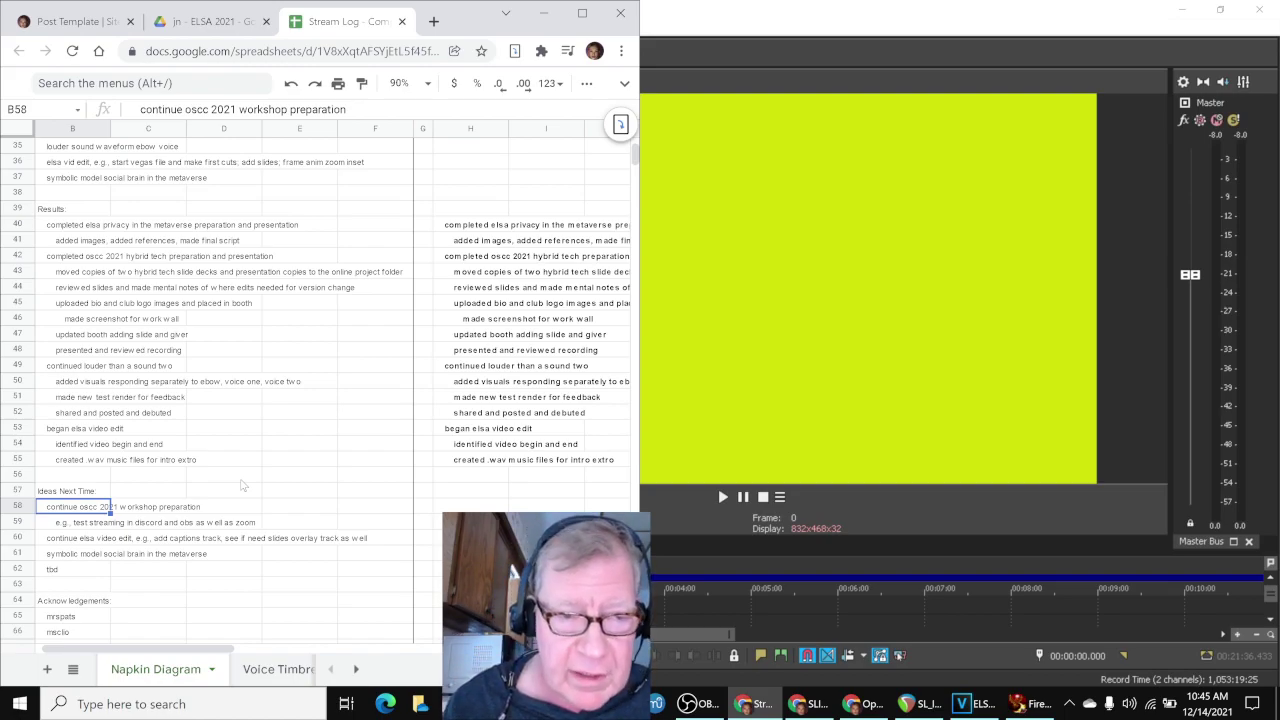
key(Down)
key(Down)
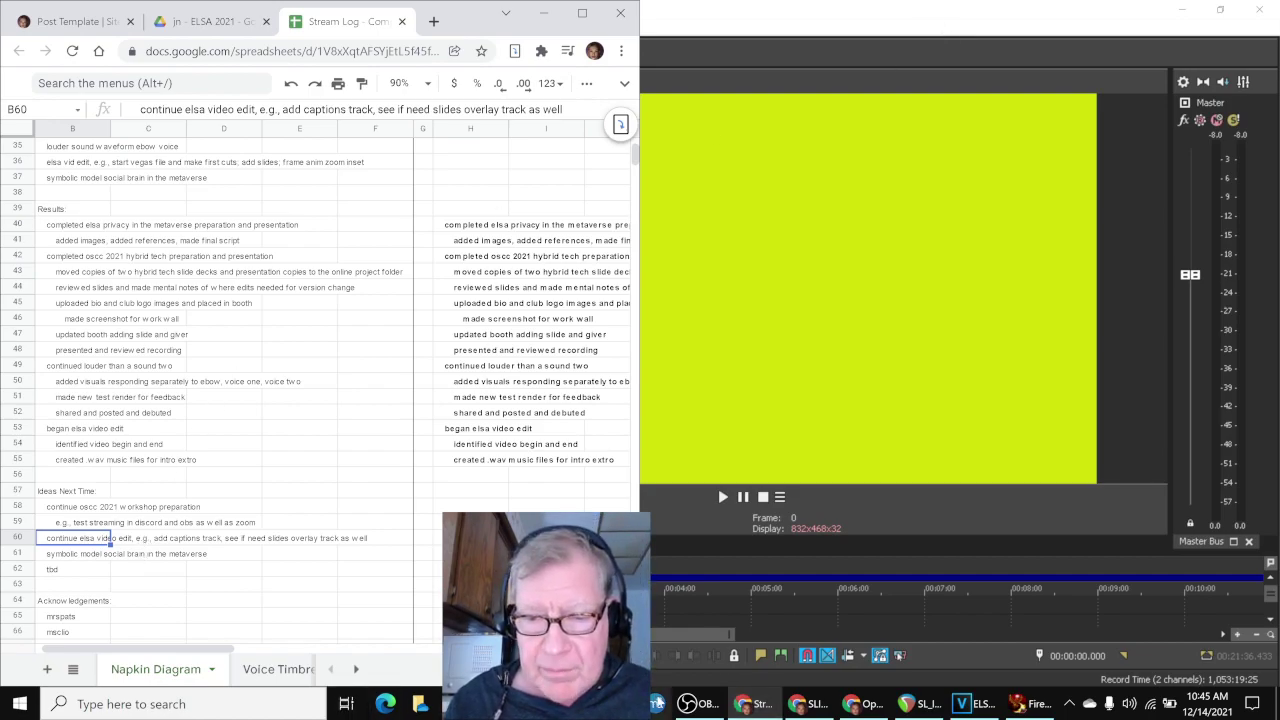
click(692, 703)
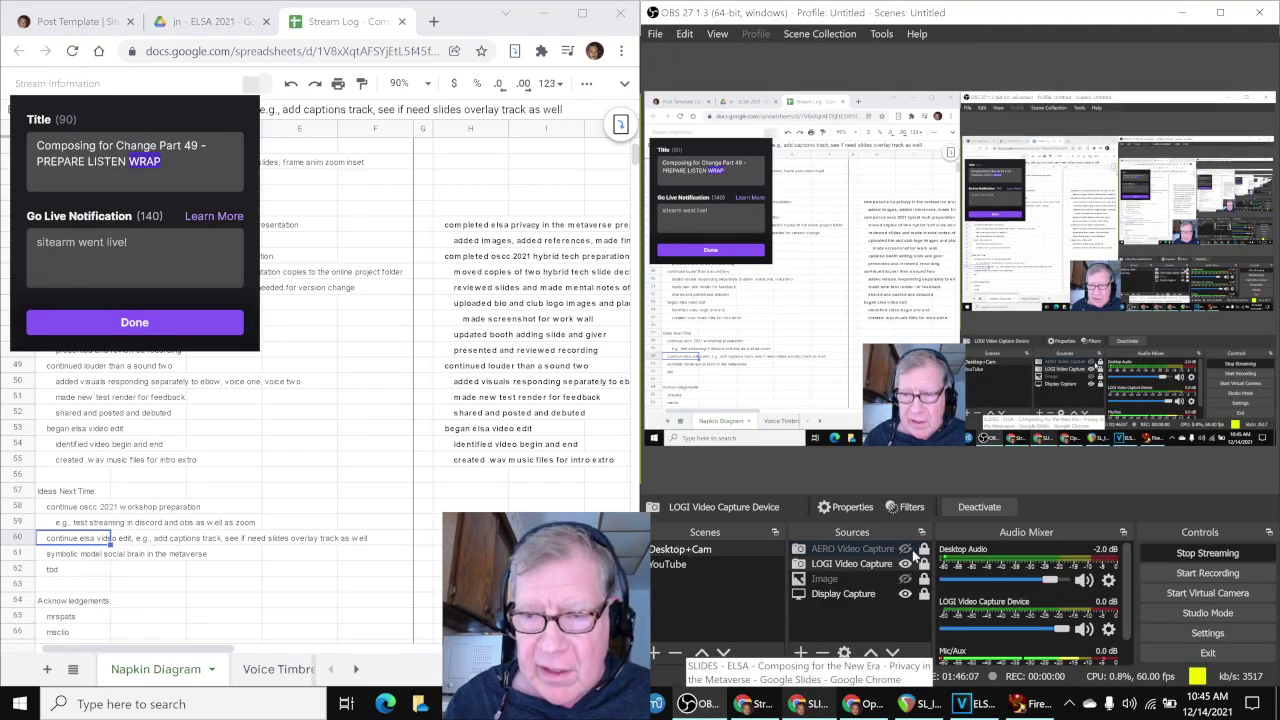
- Show the AERO Video Capture camera, close Stream Information, select B61, and switch to Firestorm
click(905, 549)
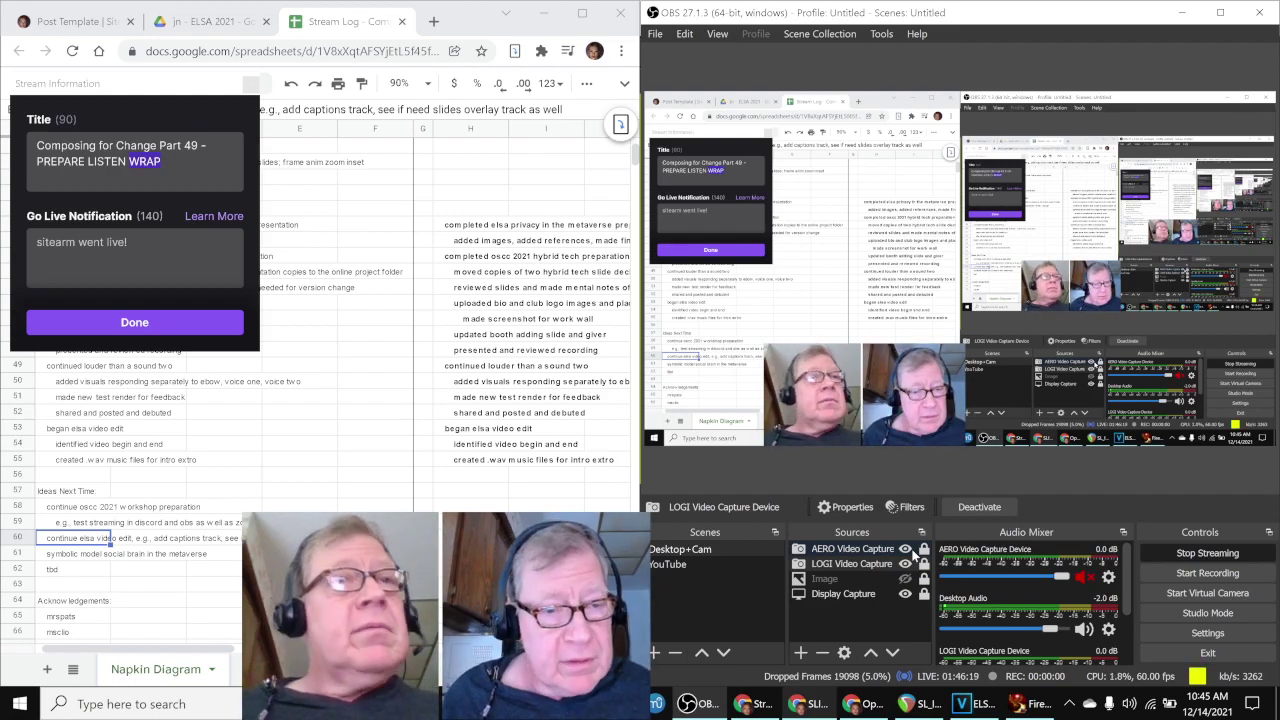
click(150, 552)
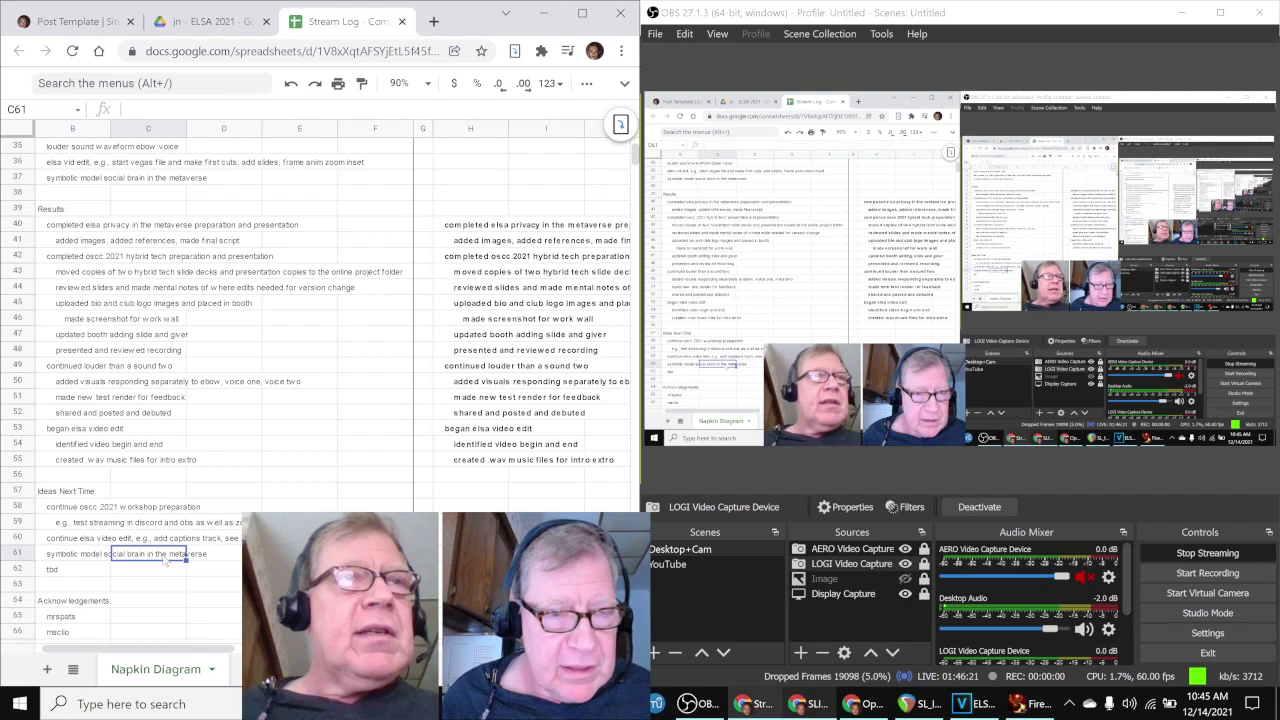
click(74, 557)
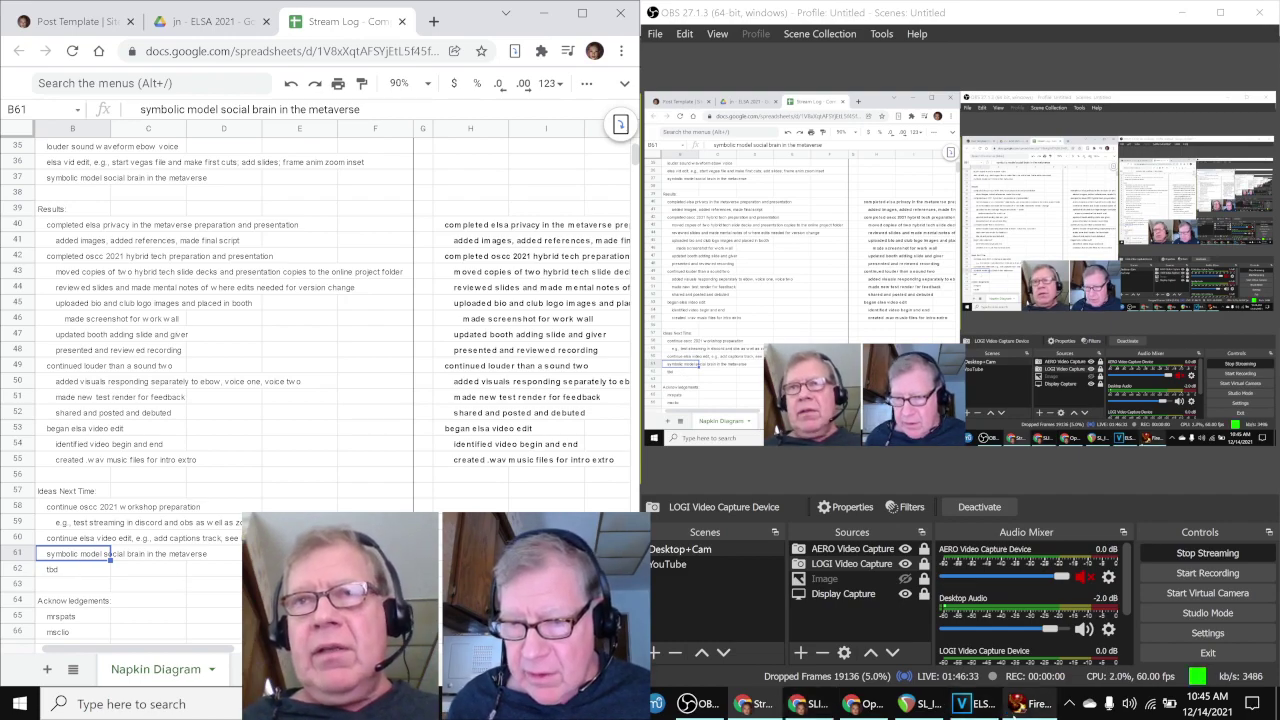
click(1035, 704)
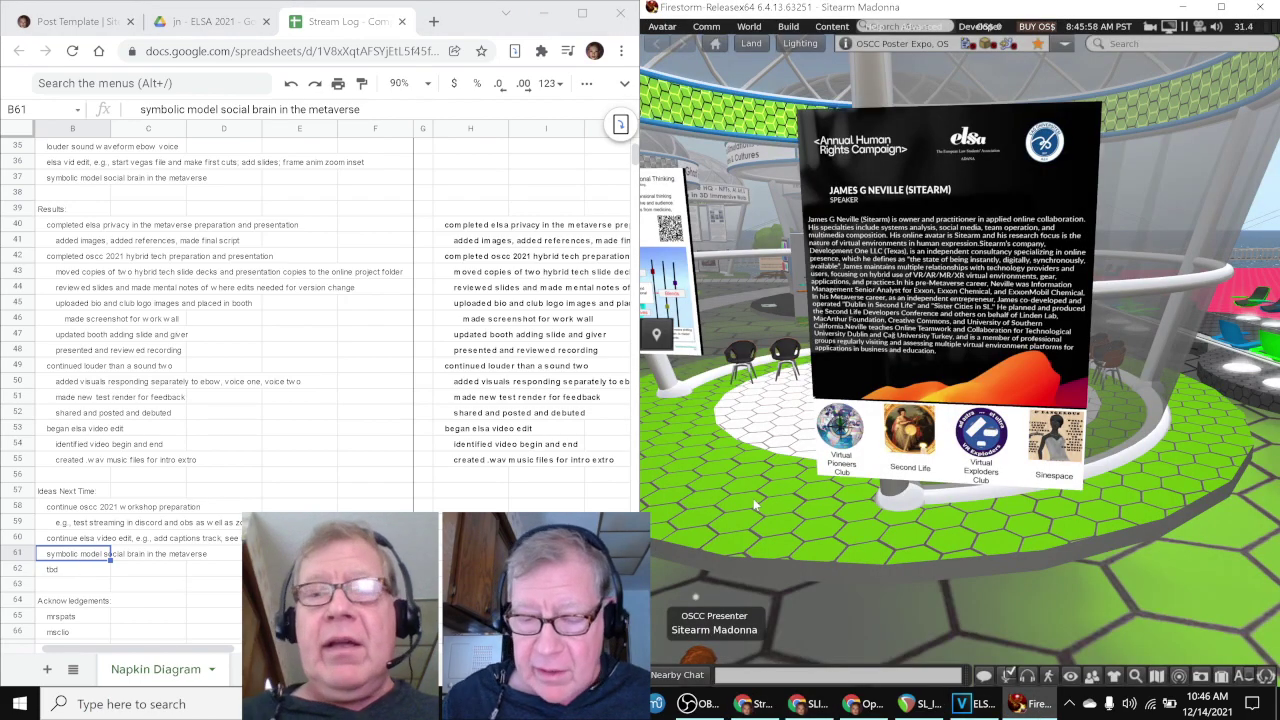
- Pull the camera back, turn left and walk past the poster wall toward the coloured cylinders
key(Escape)
key(Left)
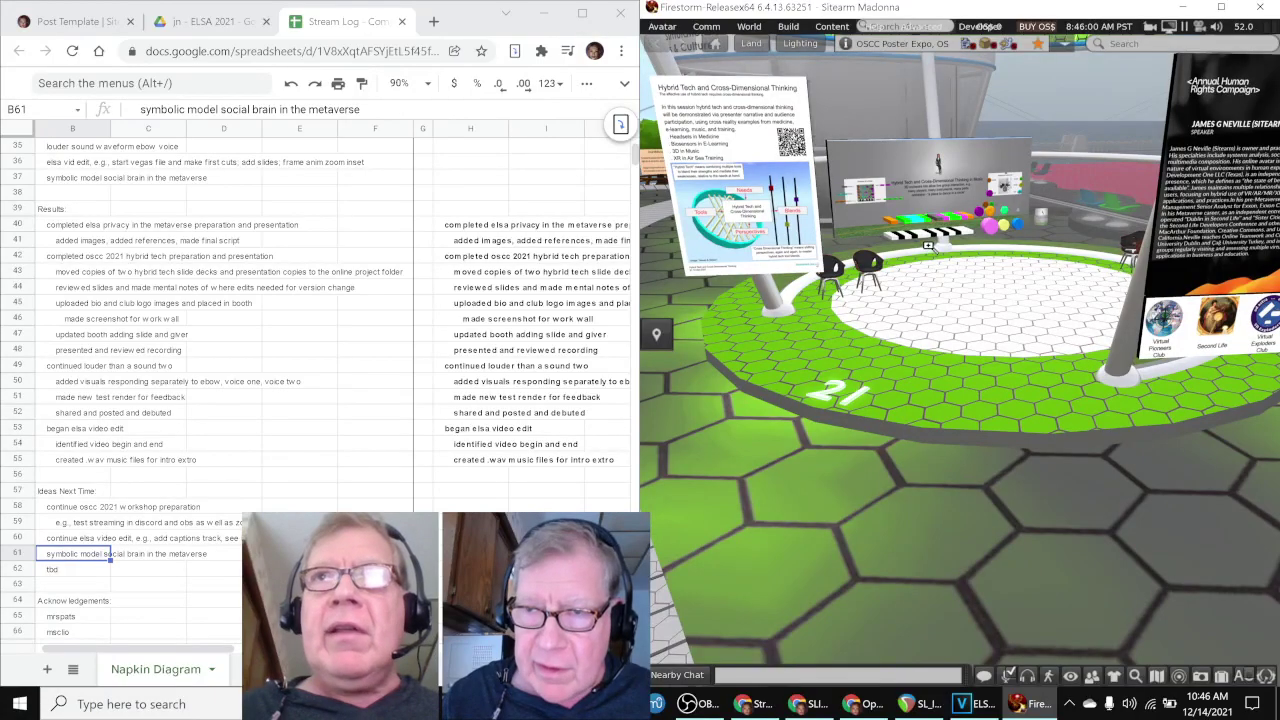
key(Up)
key(Up)
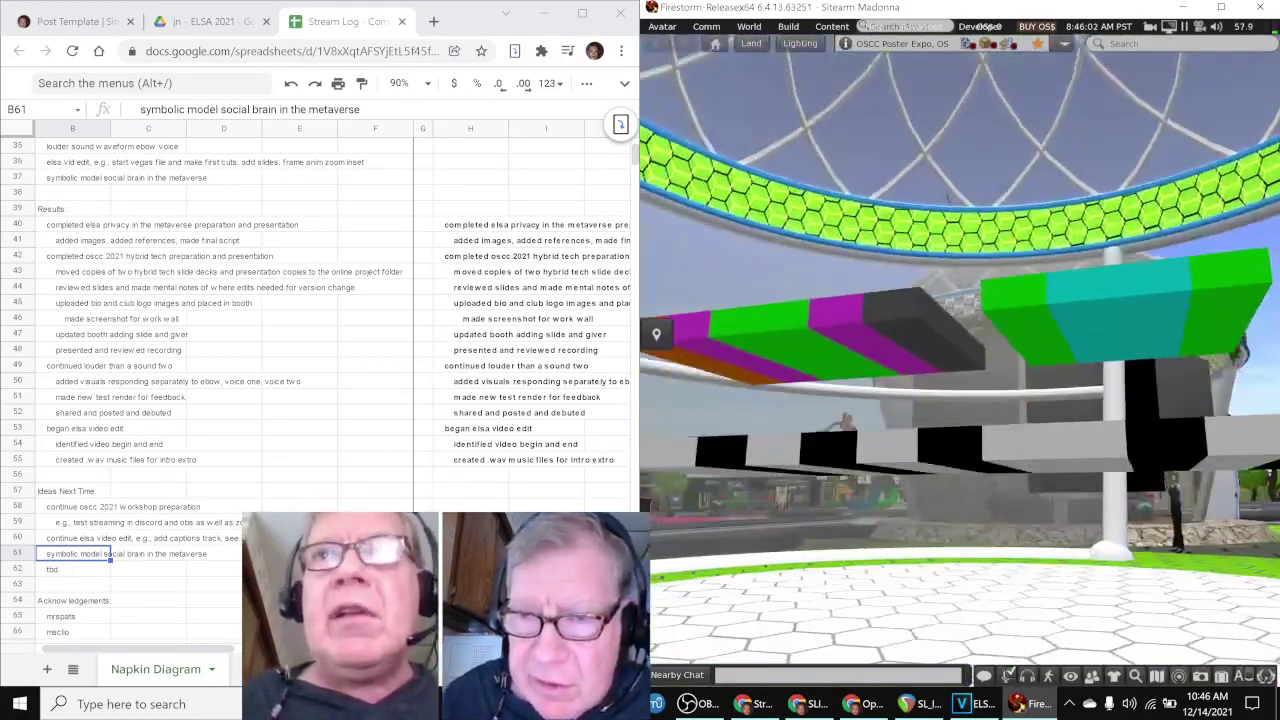
key(Up)
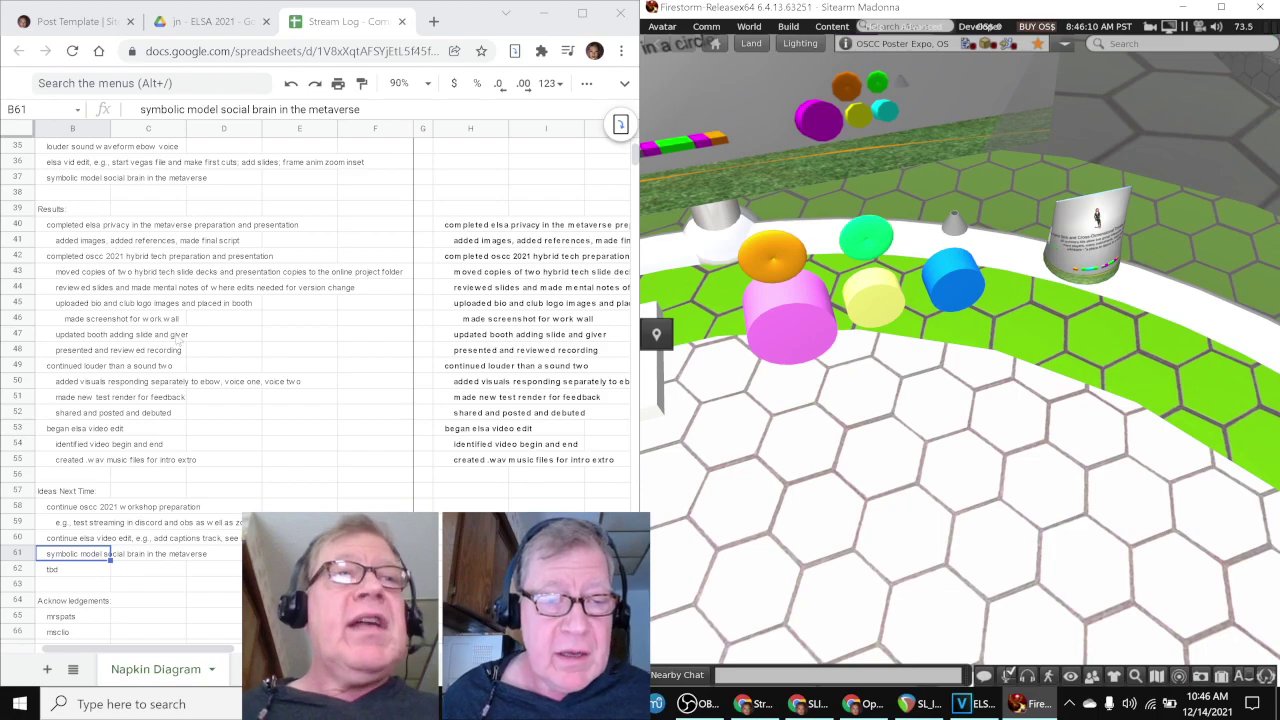
- Select the second and third acknowledgement entries further down the list
scroll(197, 515, down, 5)
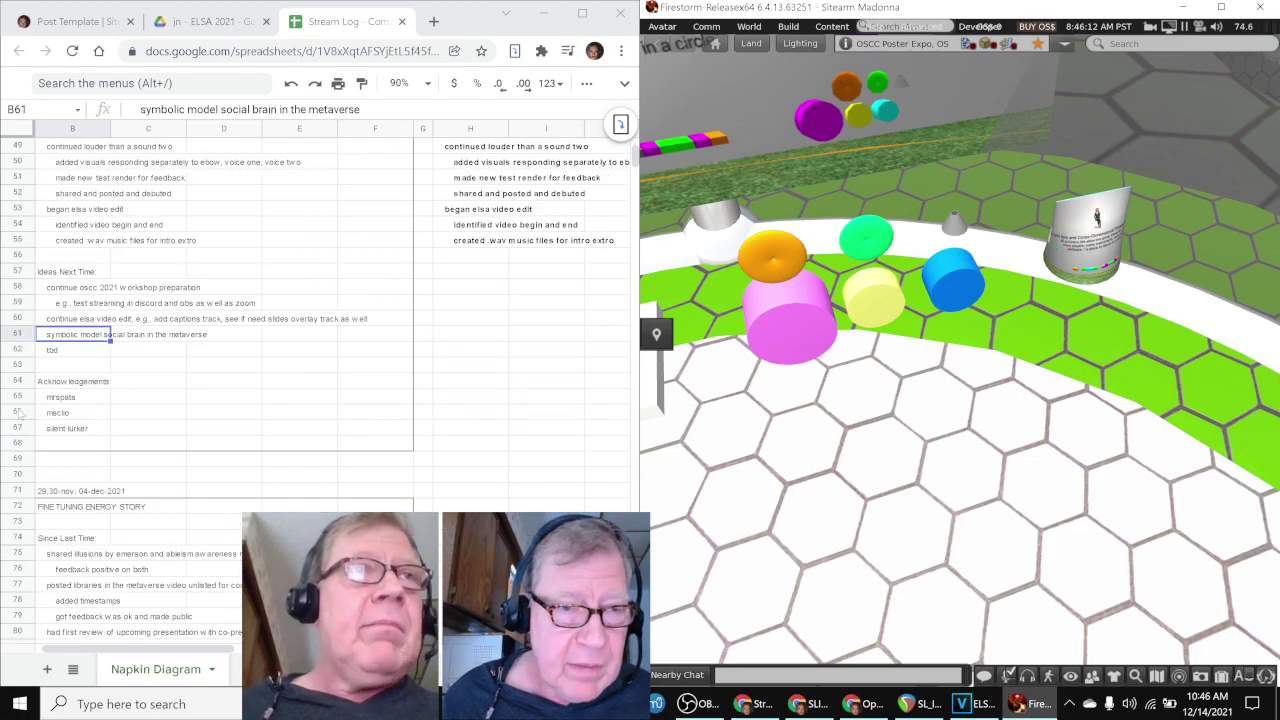
click(46, 415)
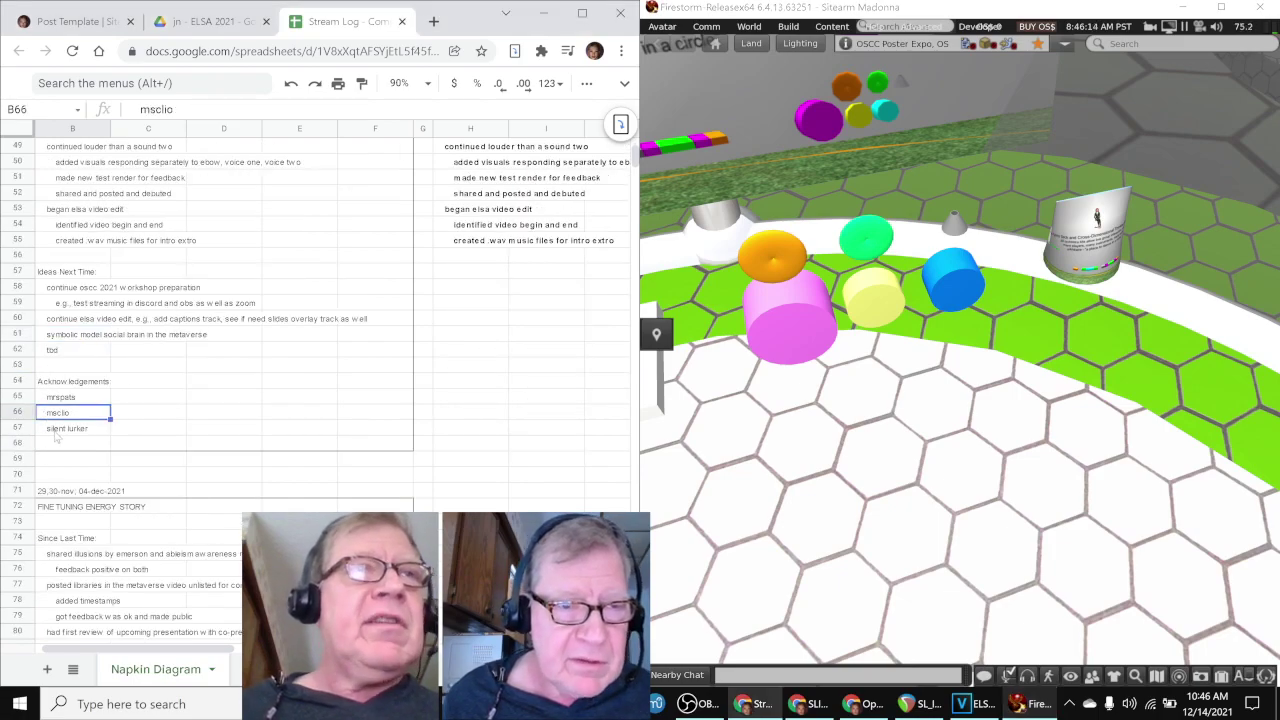
click(56, 432)
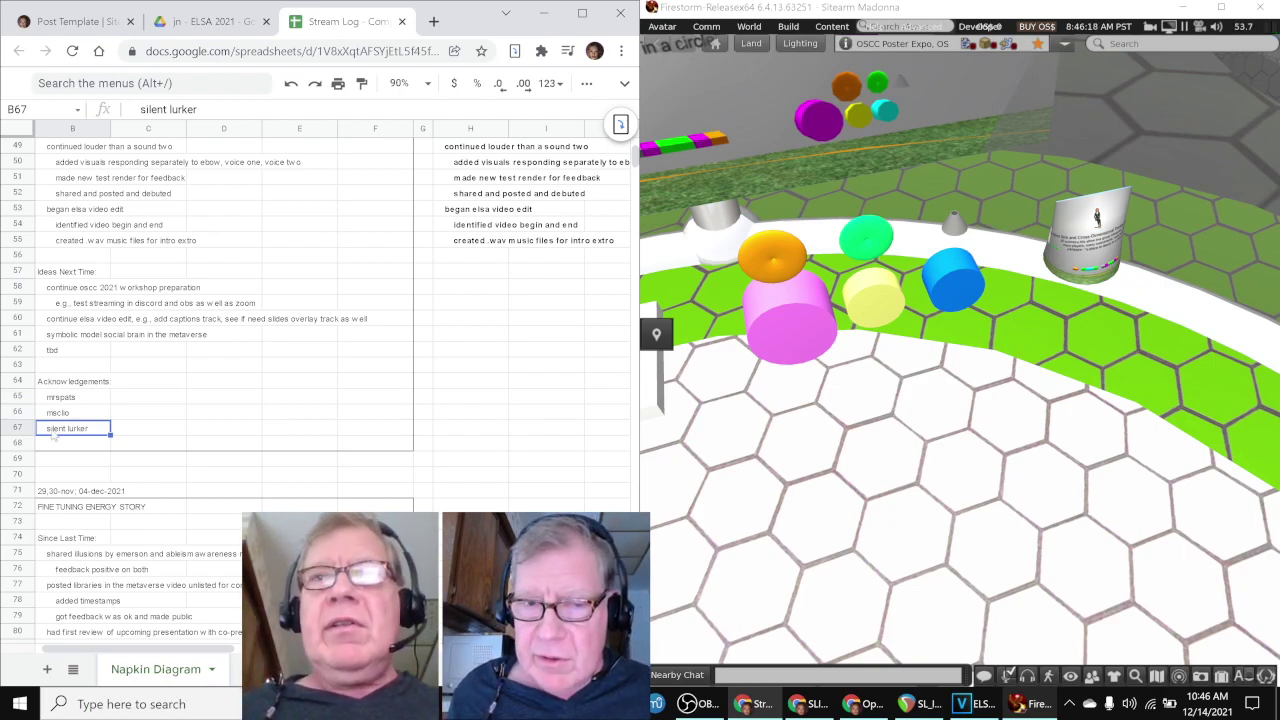
- Switch back to OBS Studio from the taskbar, showing the Stream Information popup again
click(700, 705)
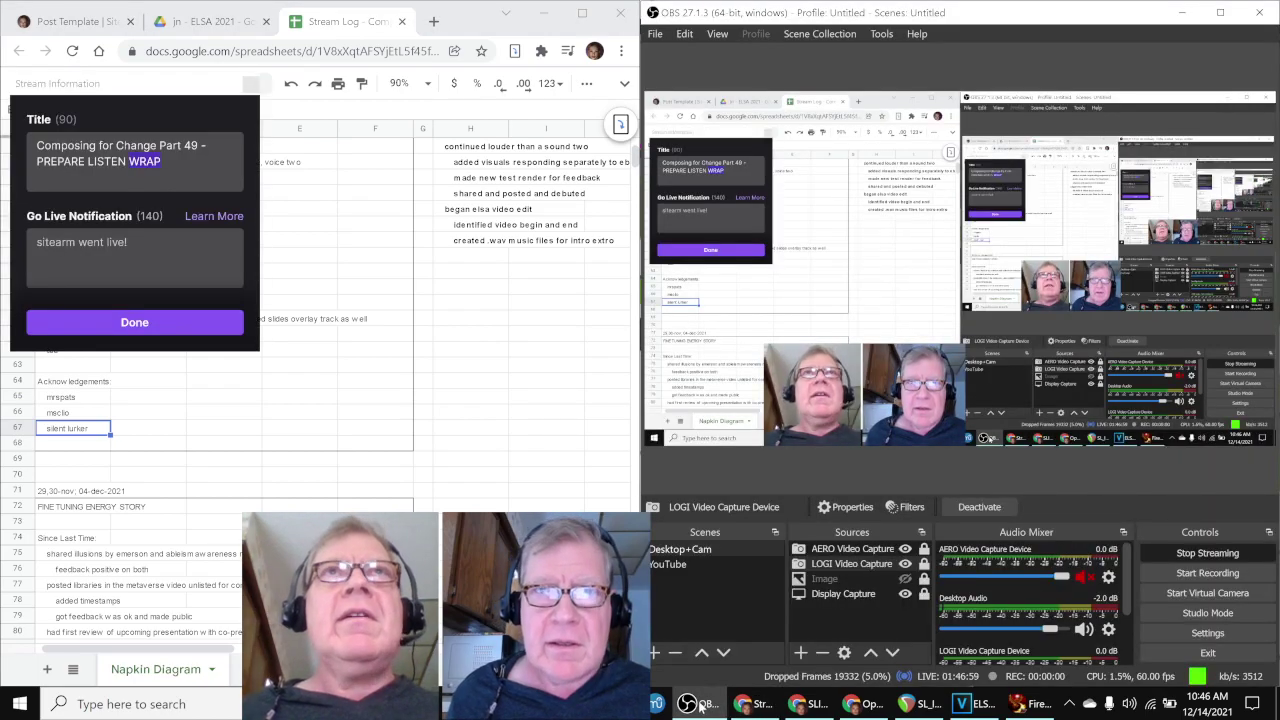